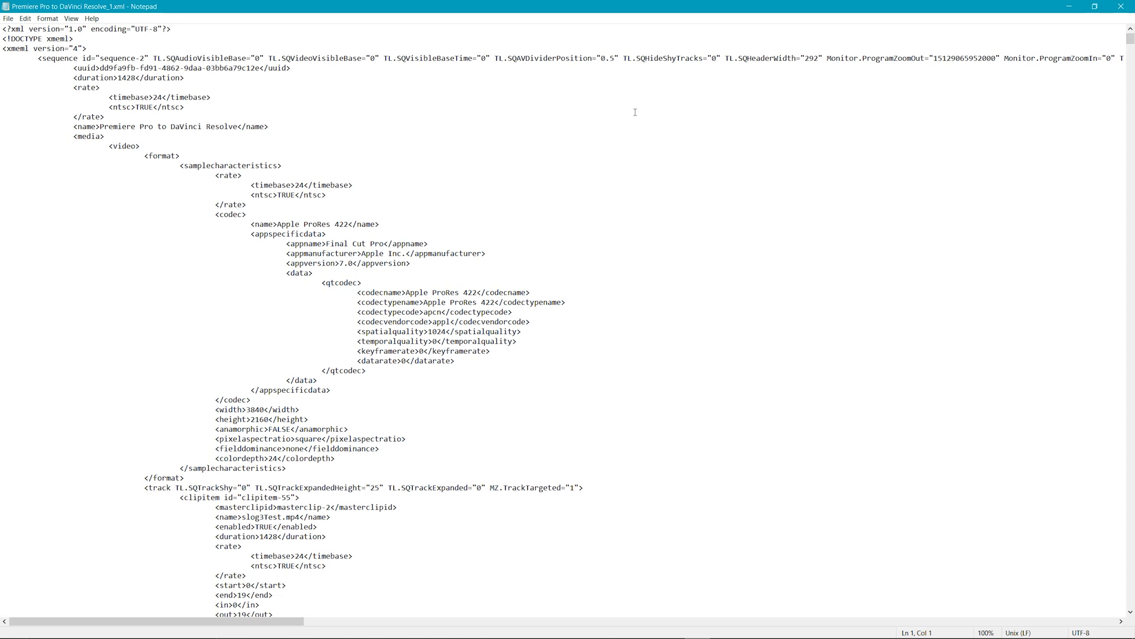
scroll(635, 113, "down", 1)
scroll(634, 113, "down", 2)
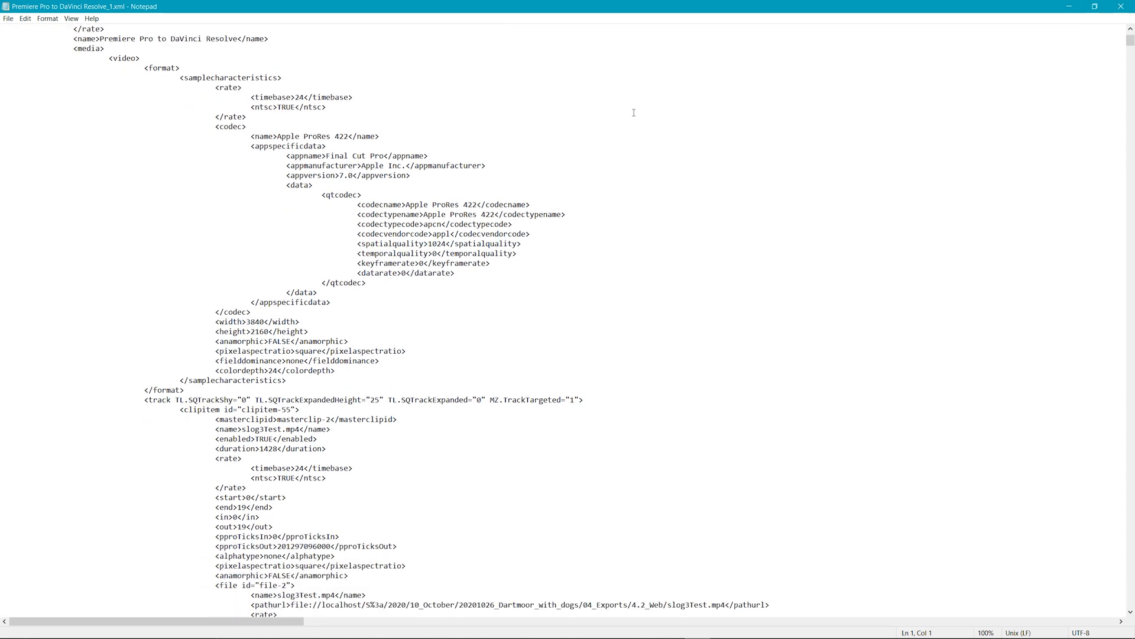
scroll(634, 112, "down", 2)
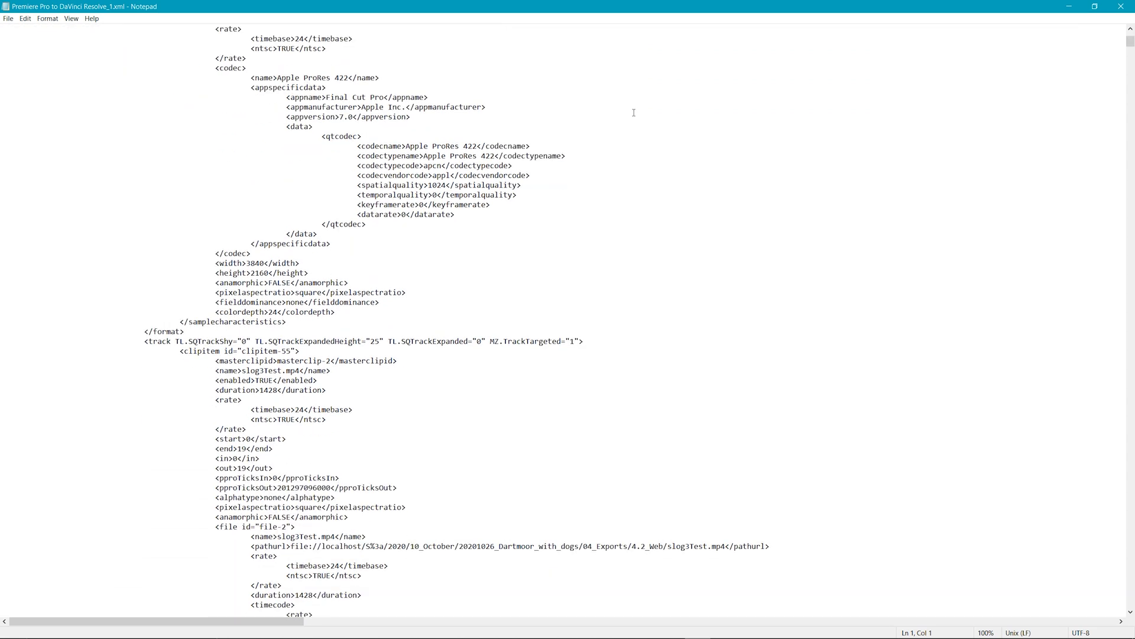
scroll(634, 112, "down", 3)
scroll(634, 112, "down", 4)
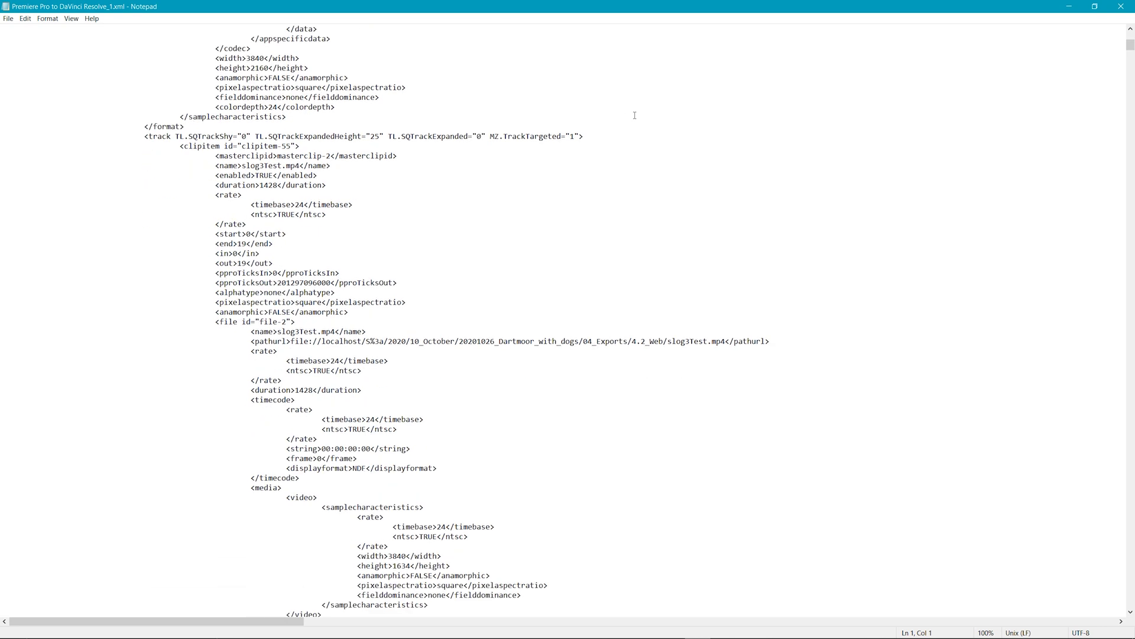
scroll(634, 115, "down", 10)
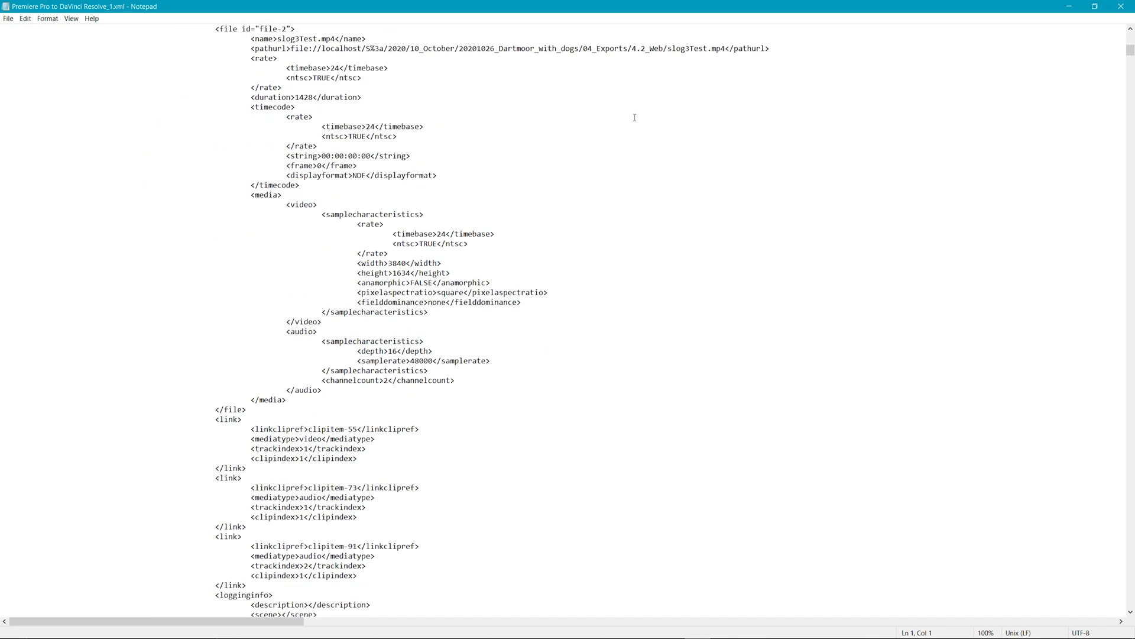
scroll(635, 117, "down", 6)
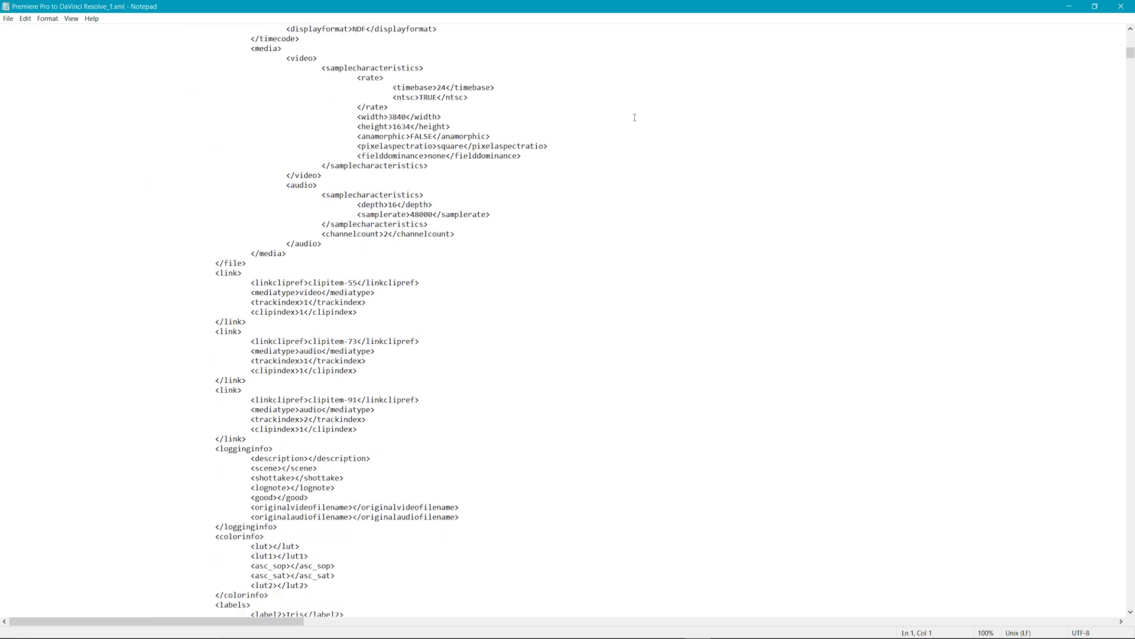
scroll(634, 117, "down", 7)
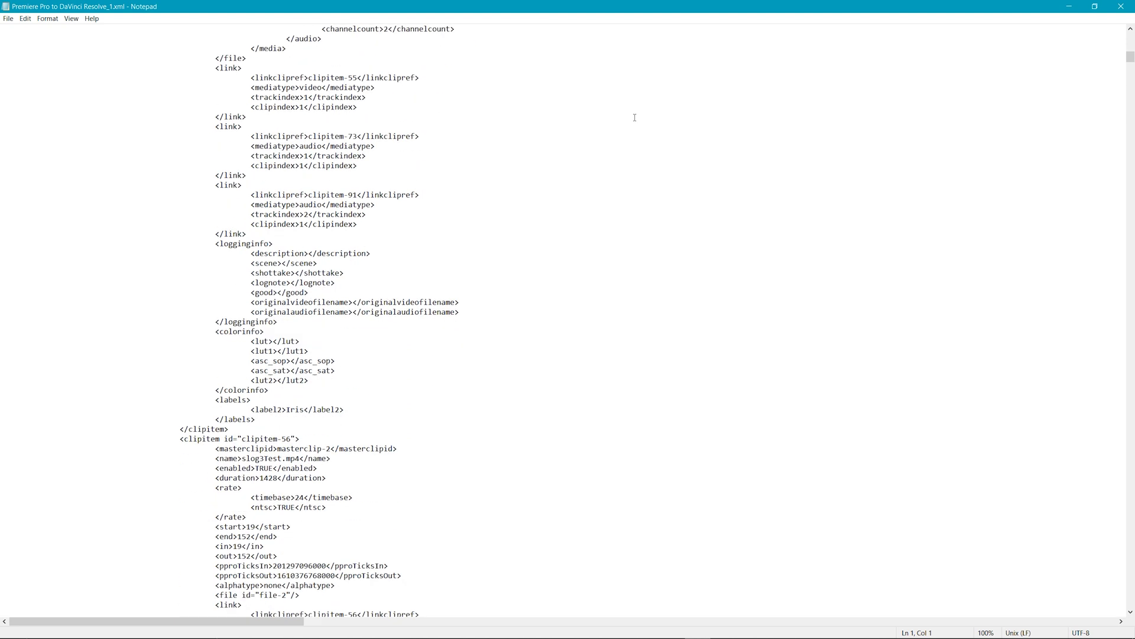
scroll(635, 117, "down", 8)
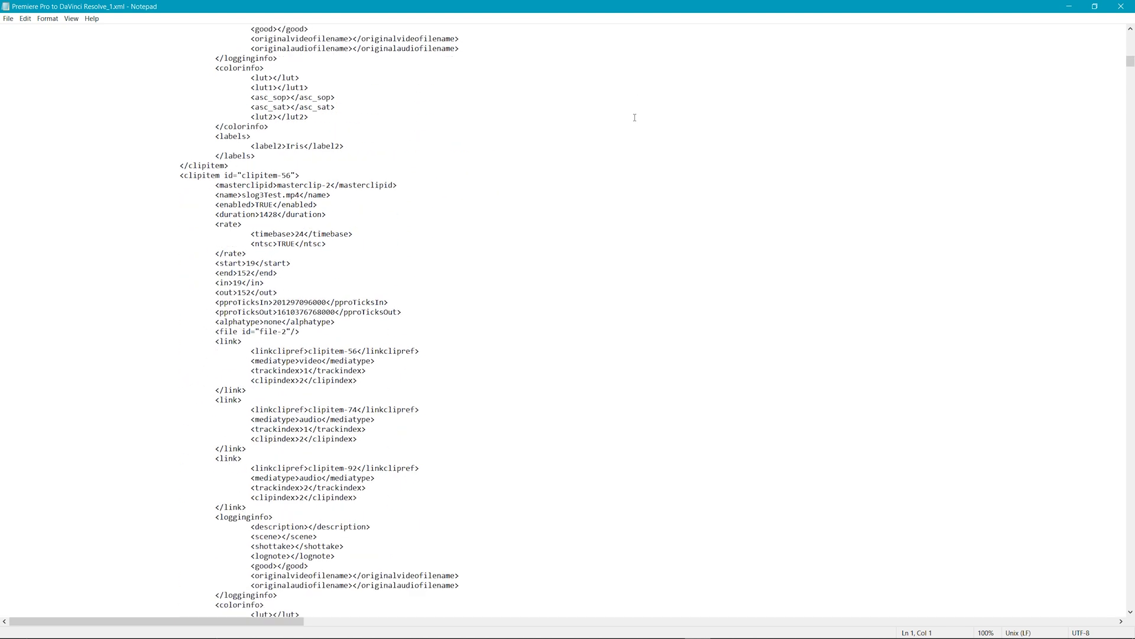
scroll(635, 117, "down", 4)
scroll(635, 117, "down", 4)
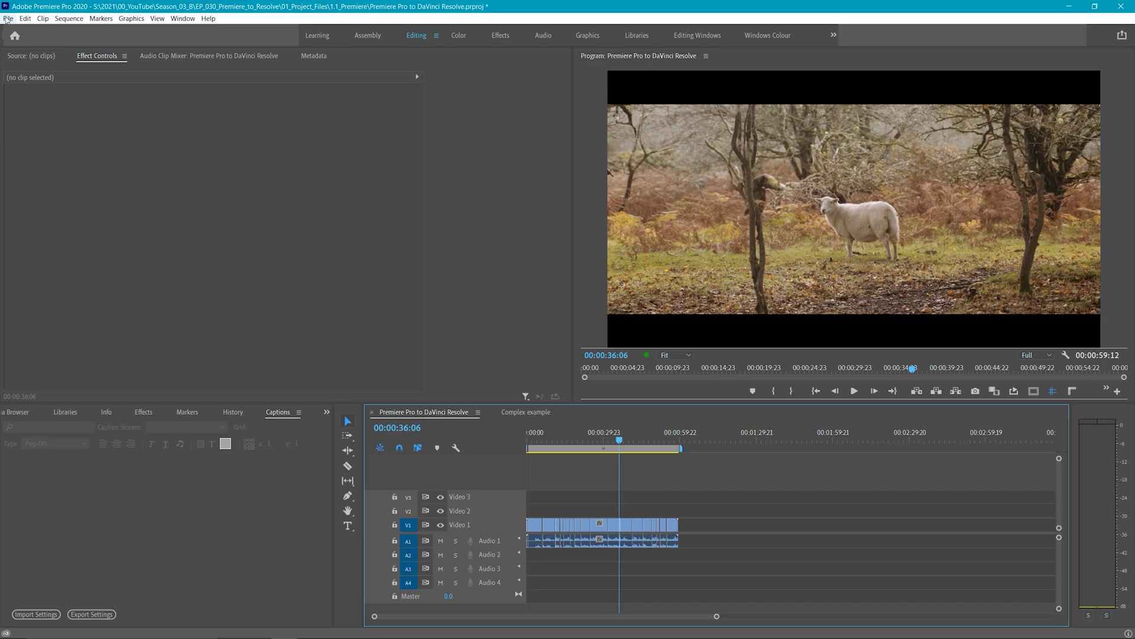
- Export the sequence as Final Cut Pro XML 'Premiere Pro to DaVinci Resolve_1.xml' into the 1.5_XML folder
left_click(8, 18)
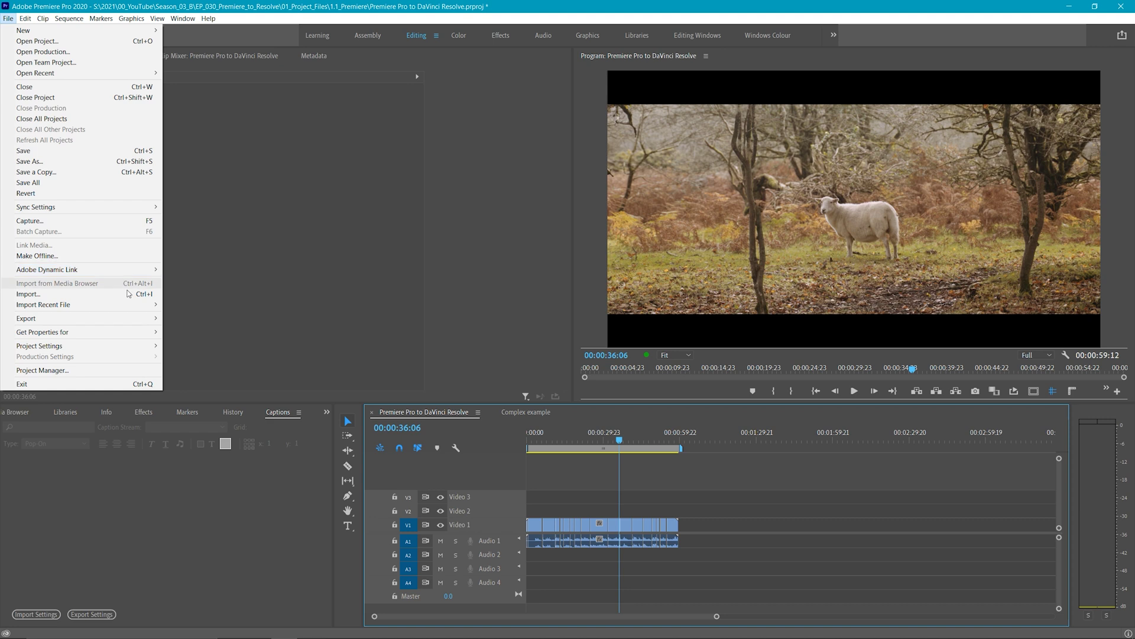
mouse_move(139, 320)
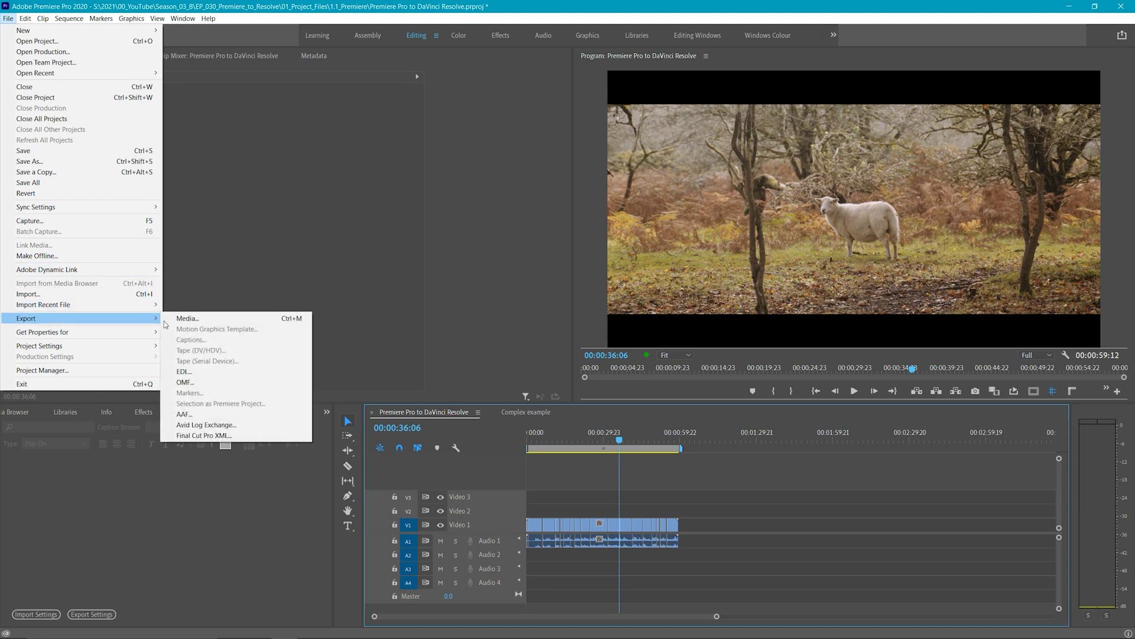
left_click(263, 436)
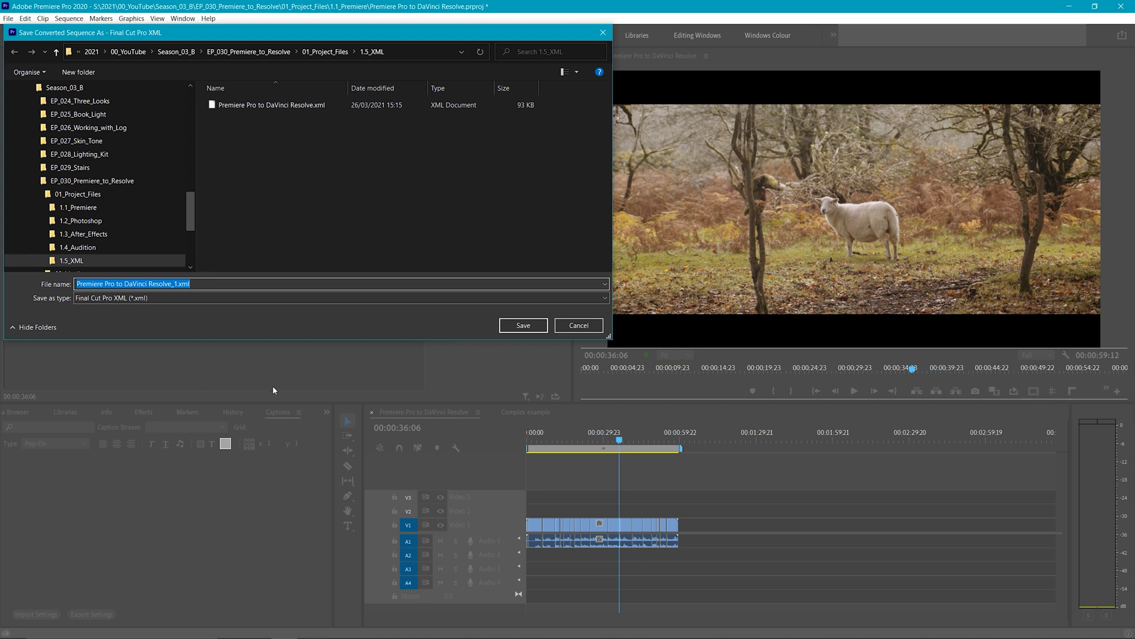
left_click(518, 328)
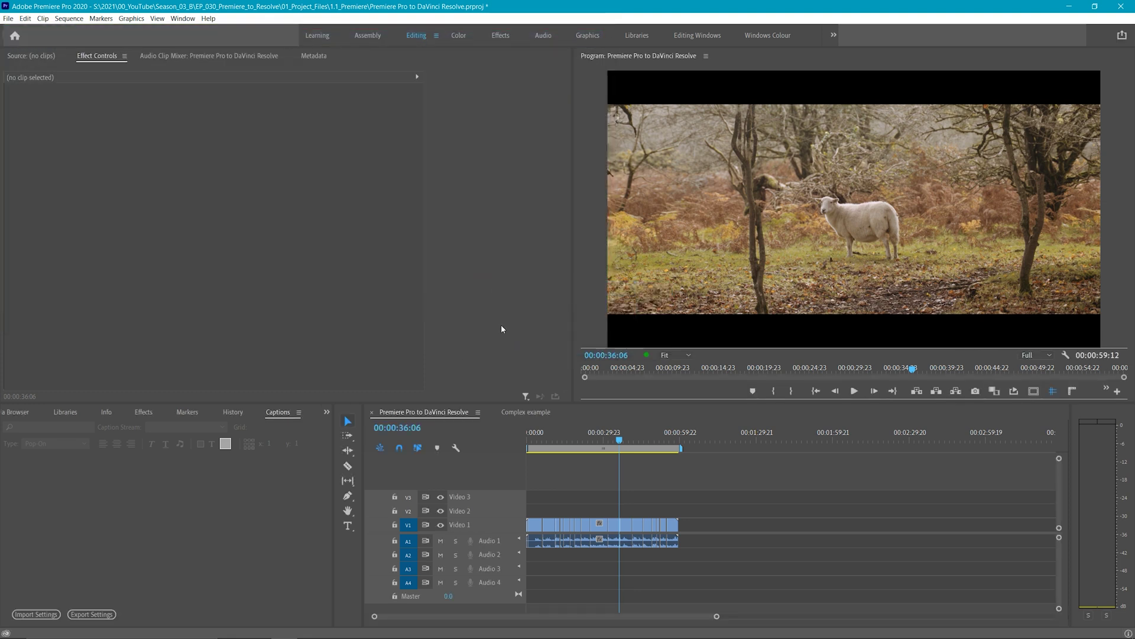
- Turn the Complex example nested clip into subsequence Complex example_Sub_01 and open its Export Media settings
left_click(541, 414)
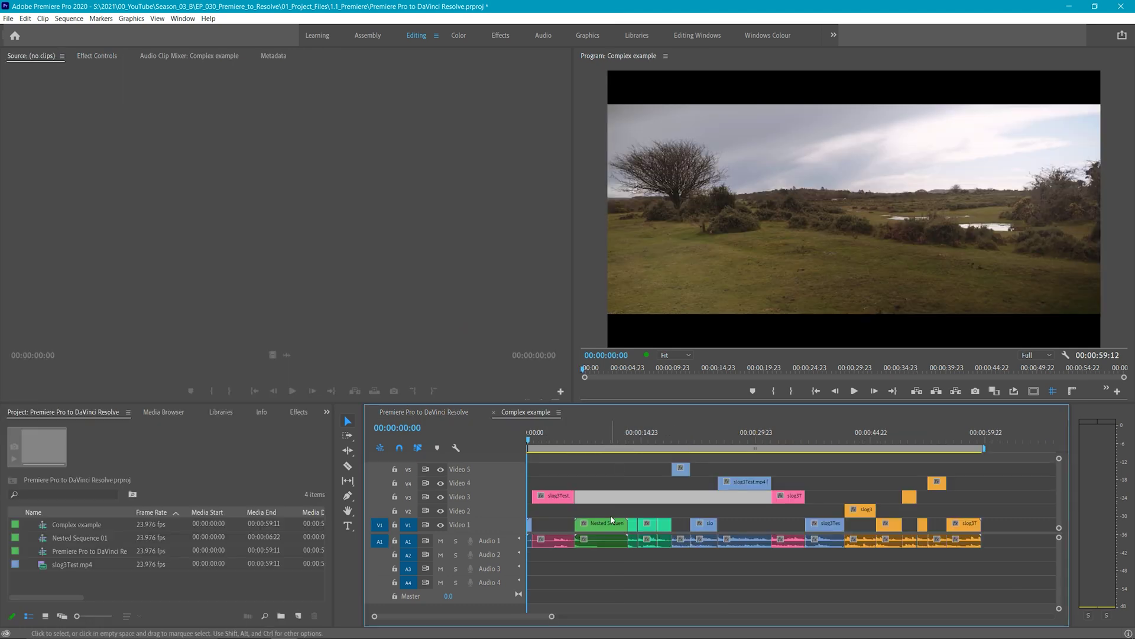
left_click(615, 528)
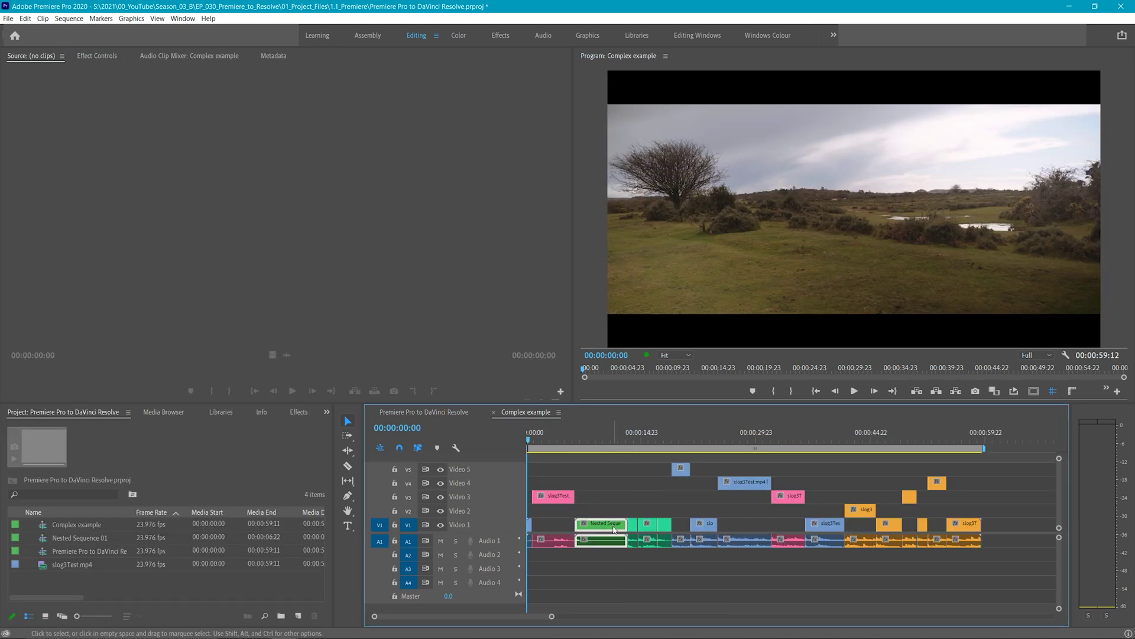
right_click(614, 527)
left_click(656, 252)
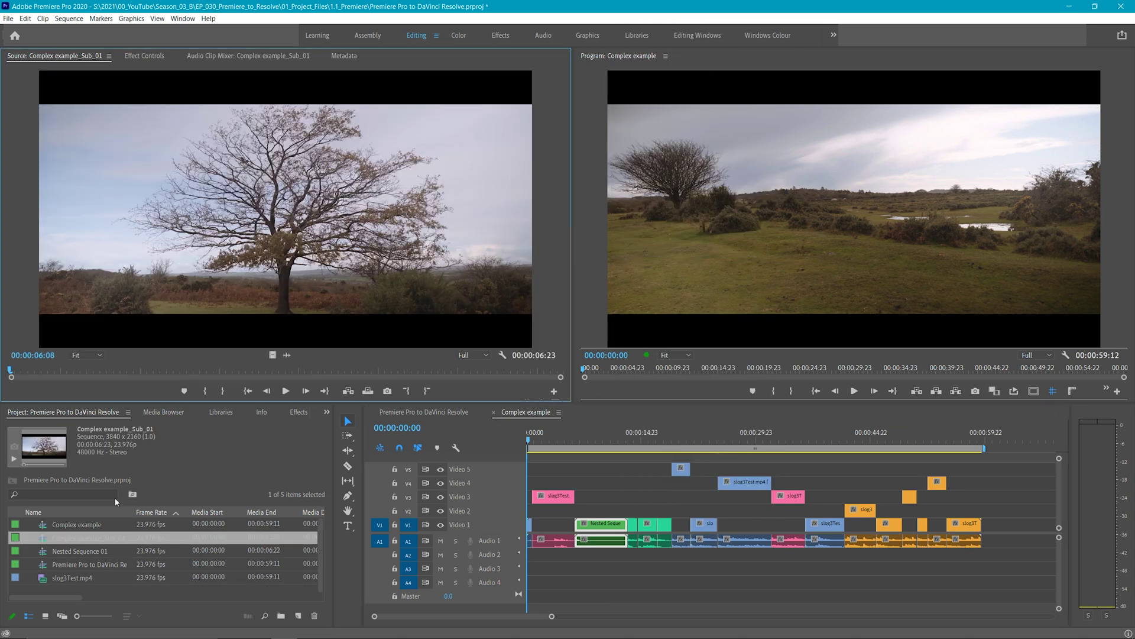
right_click(116, 537)
left_click(152, 493)
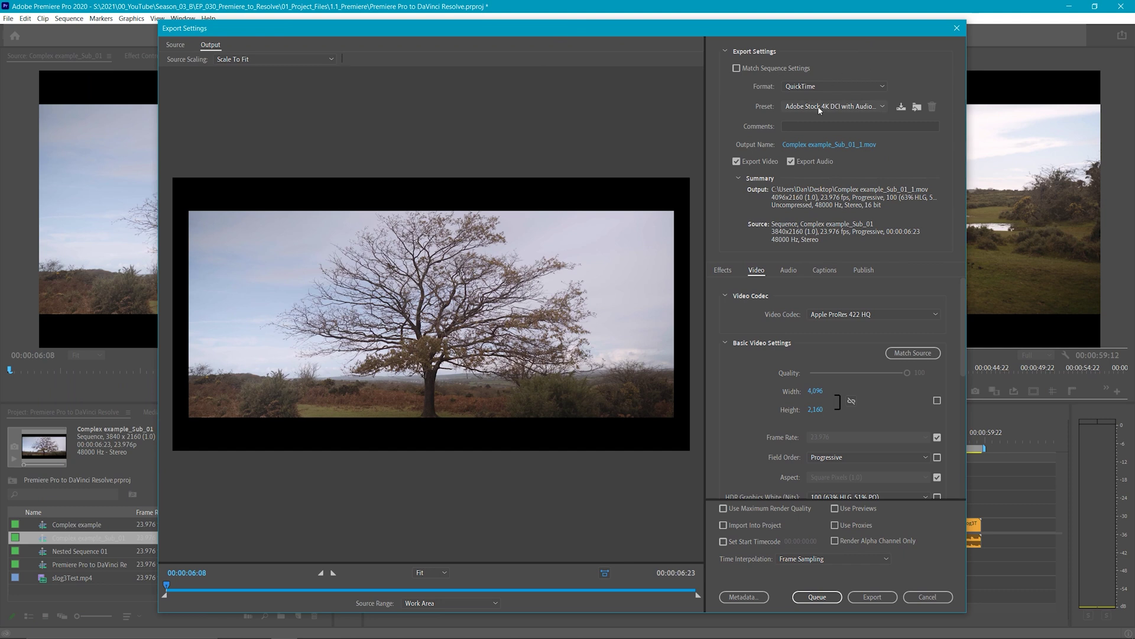
- Export the subsequence as an Apple ProRes 4444 movie
left_click(818, 106)
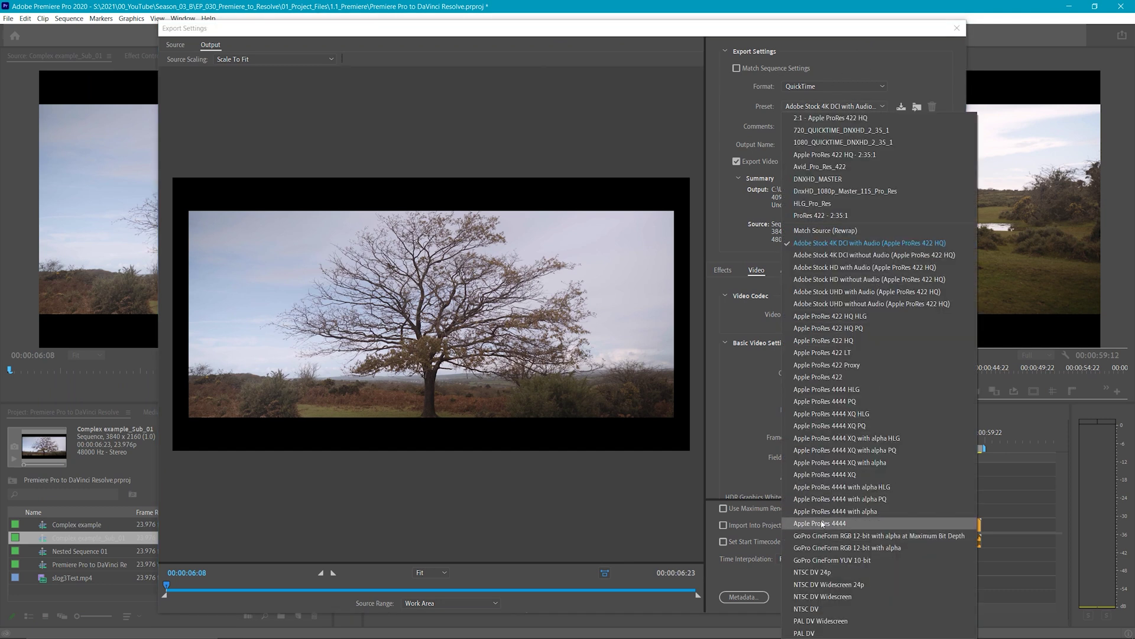
left_click(822, 524)
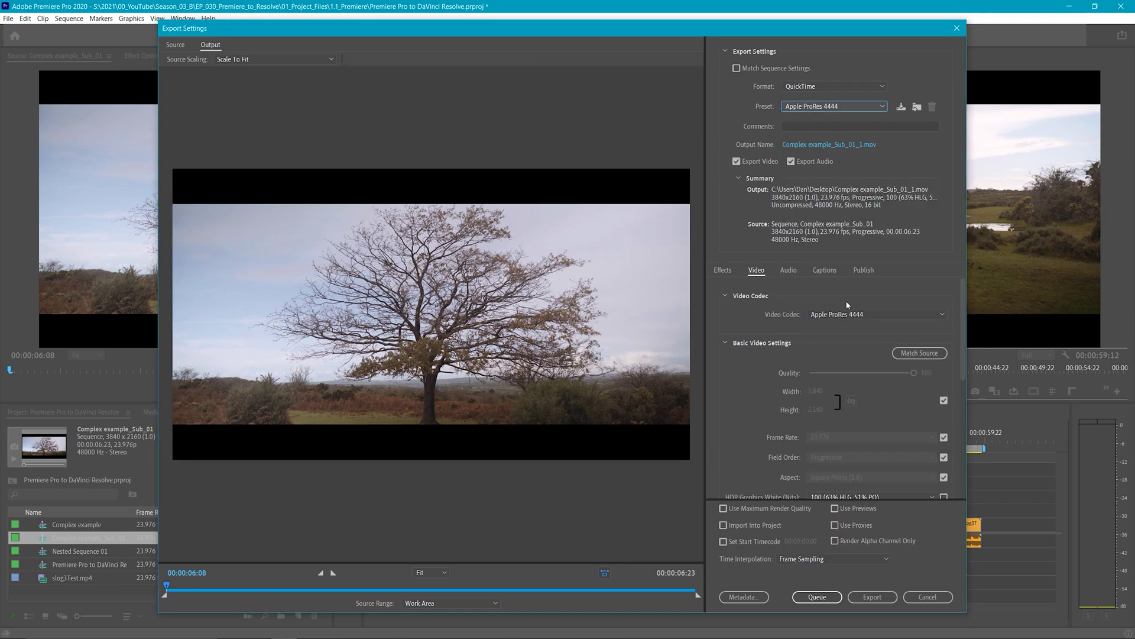
left_click(881, 598)
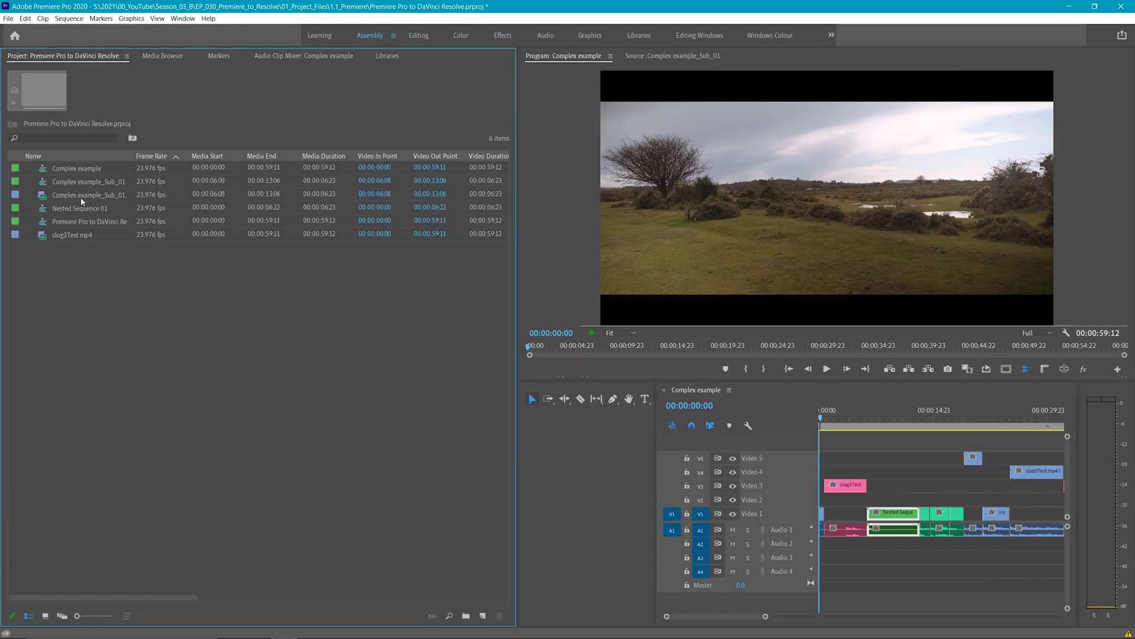
- Replace the Nested Sequence clip on the timeline with Complex example_Sub_01.mov from the bin
left_click(82, 198)
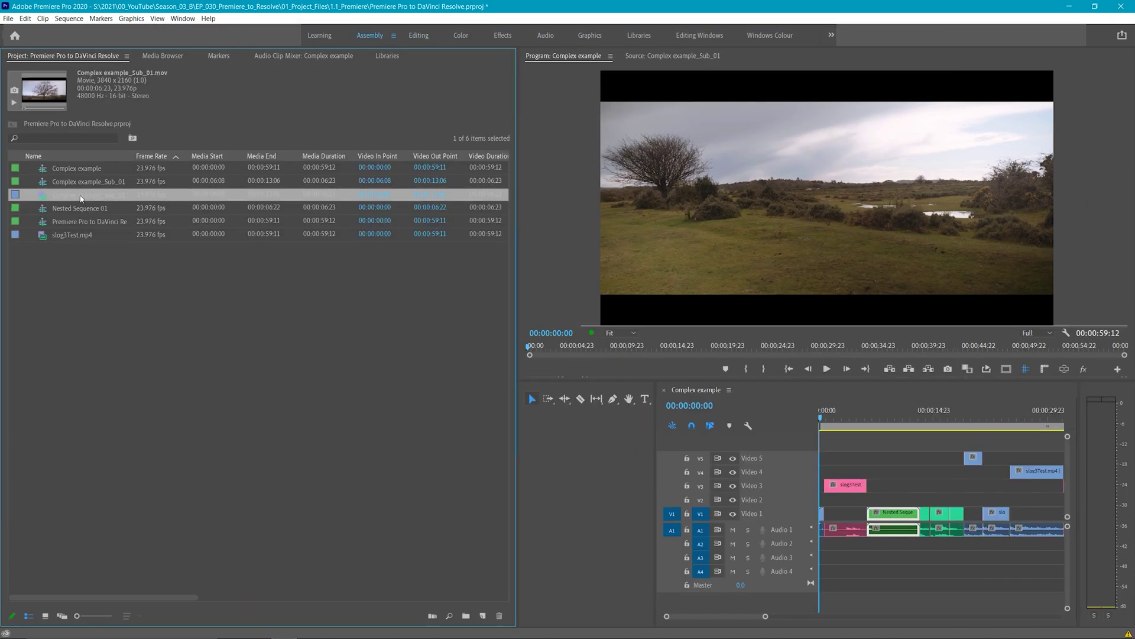
right_click(899, 514)
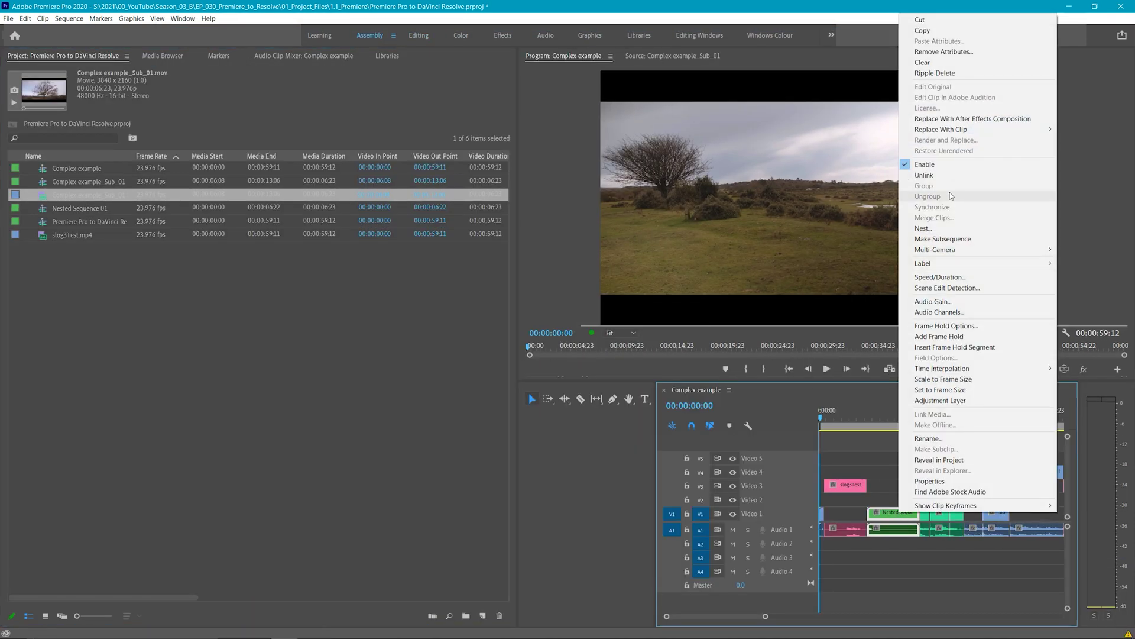
mouse_move(959, 133)
left_click(820, 152)
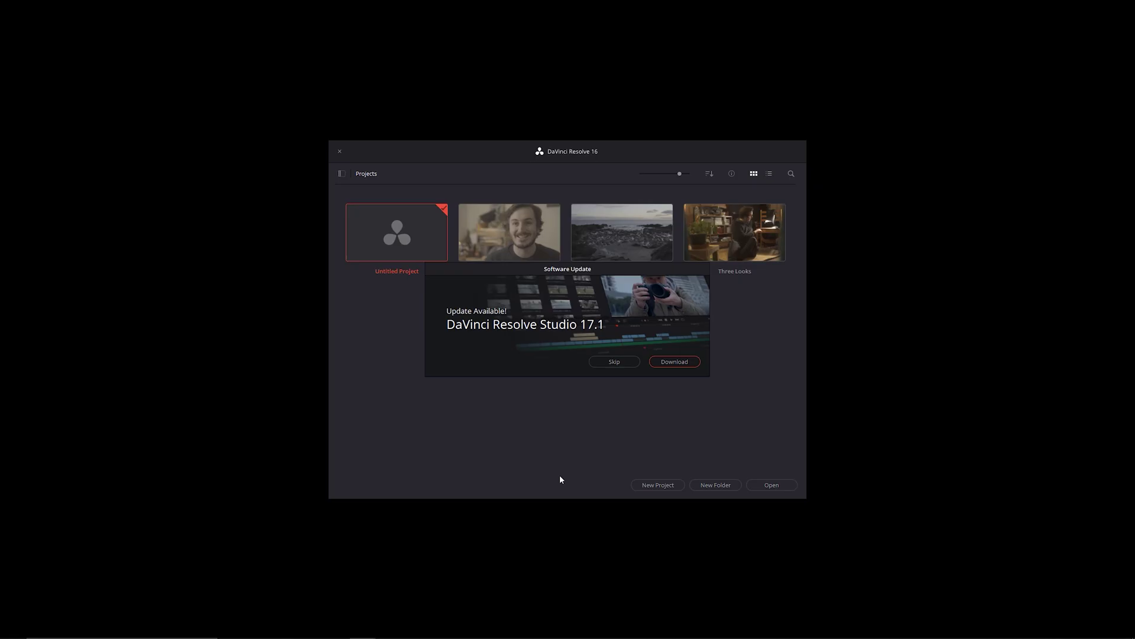
- Import 'Premiere Pro to DaVinci Resolve_1.xml' as a timeline through Import AAF, EDL, XML
left_click(55, 17)
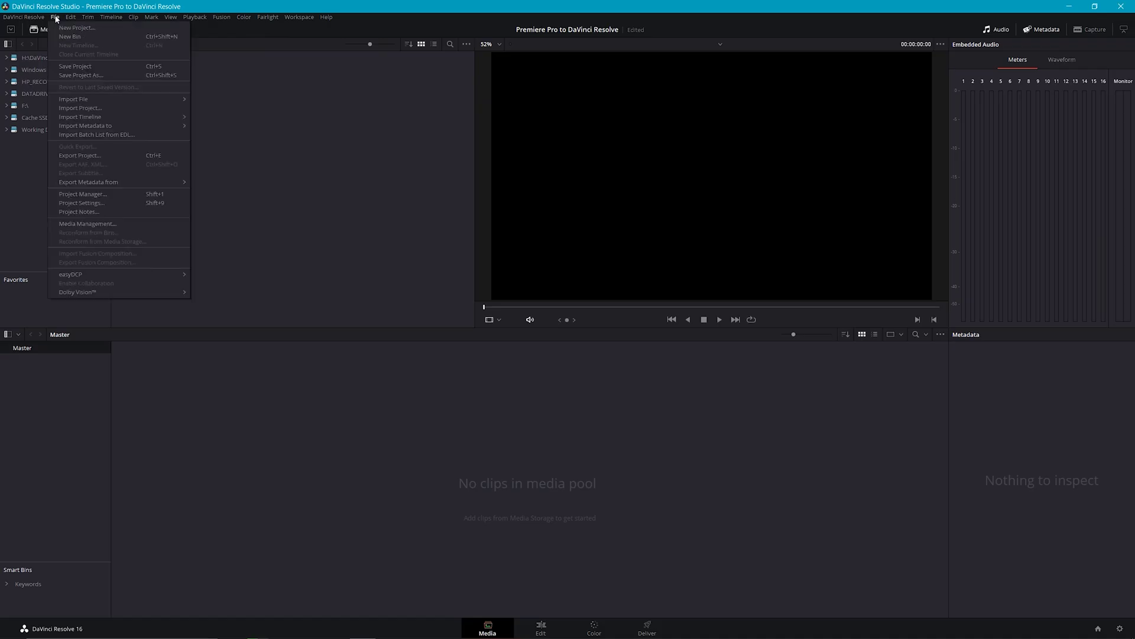
mouse_move(130, 118)
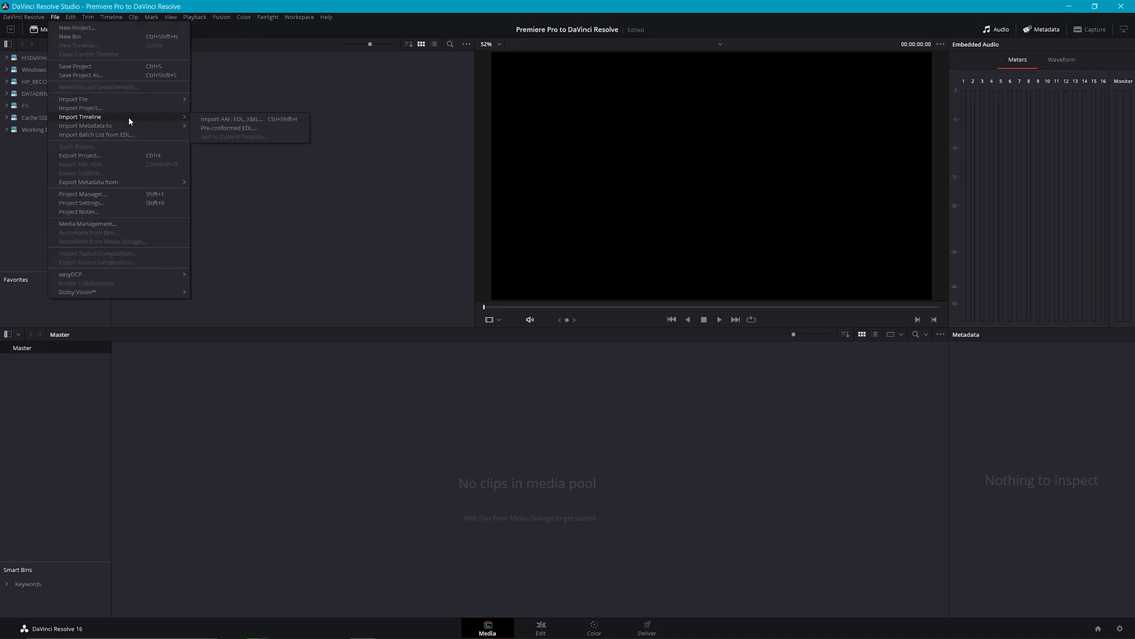
left_click(228, 124)
left_click(435, 314)
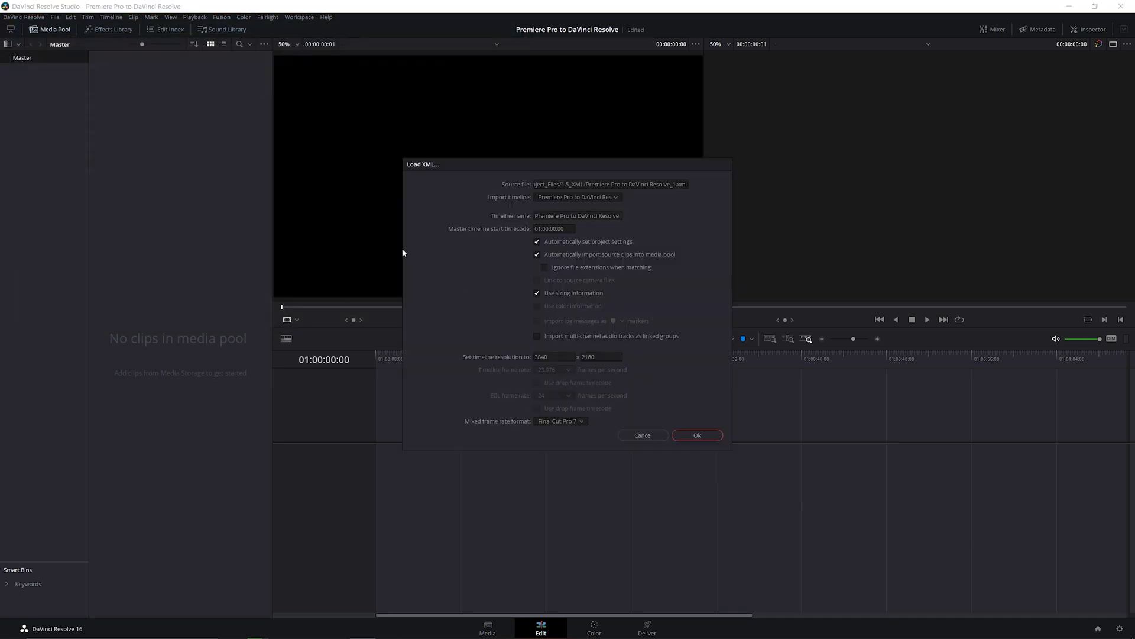
- Confirm the XML import, scrub the imported edit, and move to the Color page
left_click(709, 438)
left_click(389, 358)
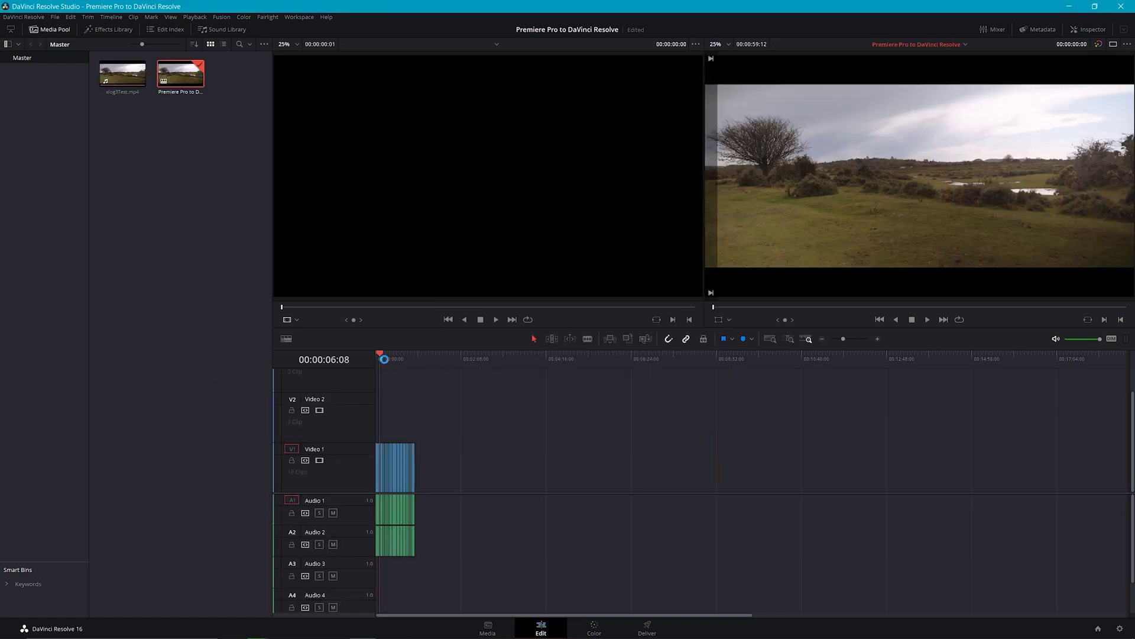
mouse_move(389, 357)
left_mouse_down()
mouse_move(414, 357)
mouse_move(376, 367)
mouse_move(389, 360)
left_mouse_up()
left_click(594, 628)
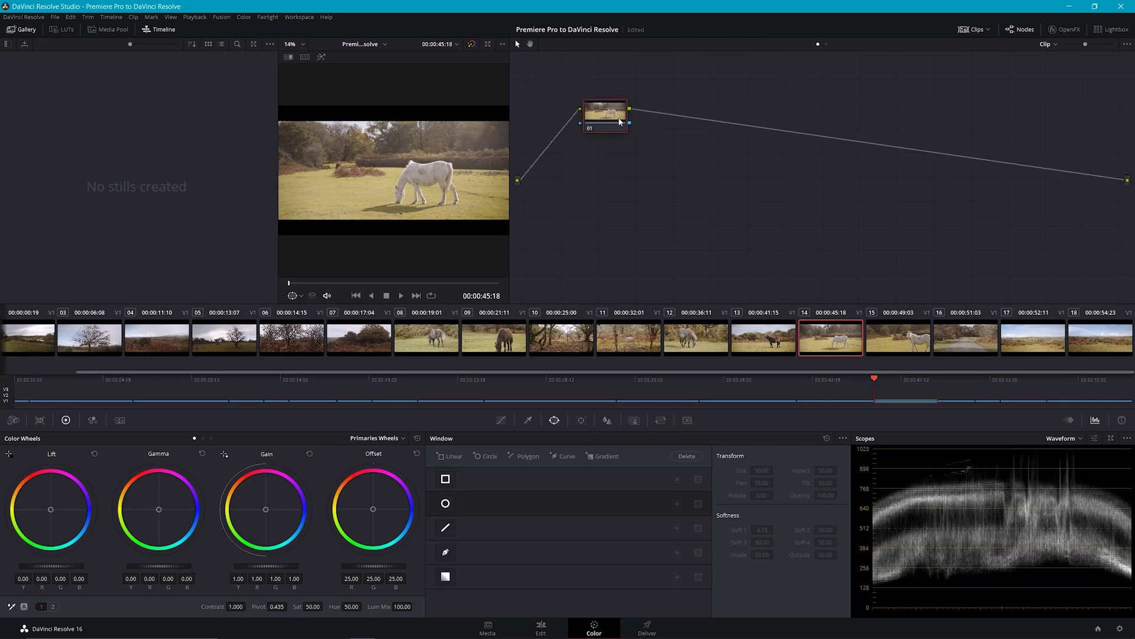
- Step through shots 06, 10, 14, 17, 12, 09 and 05 in the clip strip
left_click(286, 344)
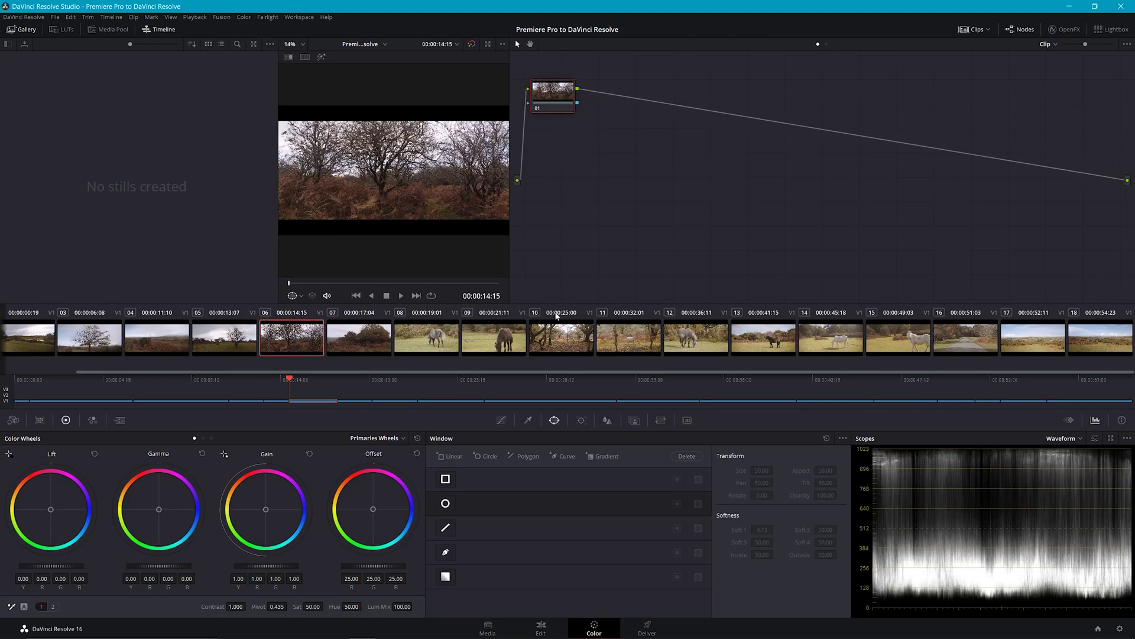
left_click(566, 346)
left_click(813, 343)
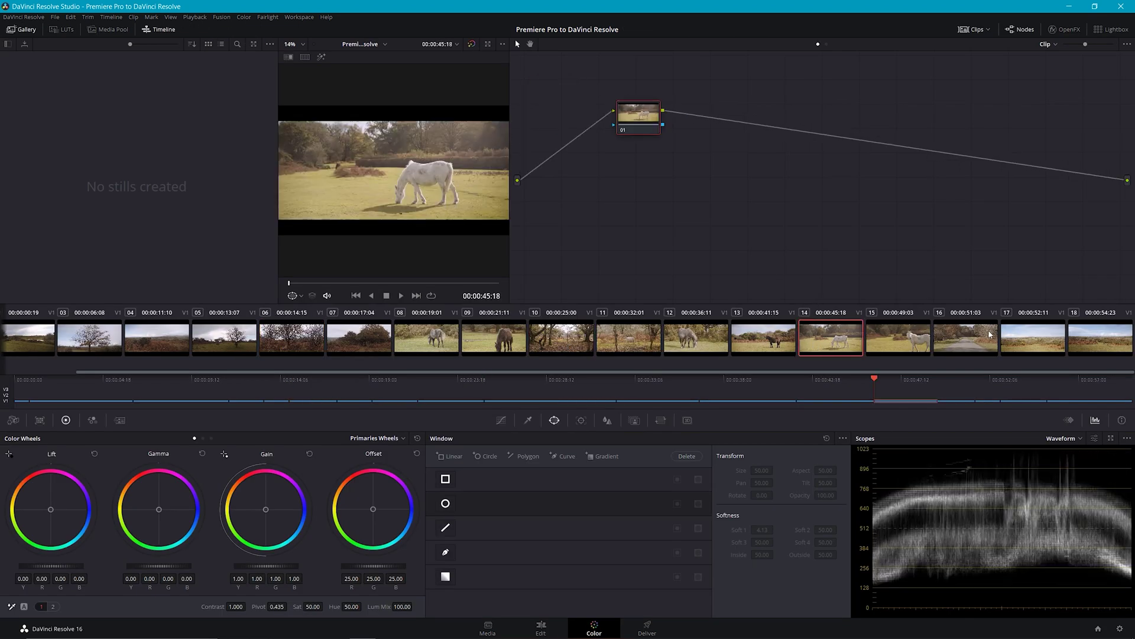
left_click(1028, 339)
left_click(692, 352)
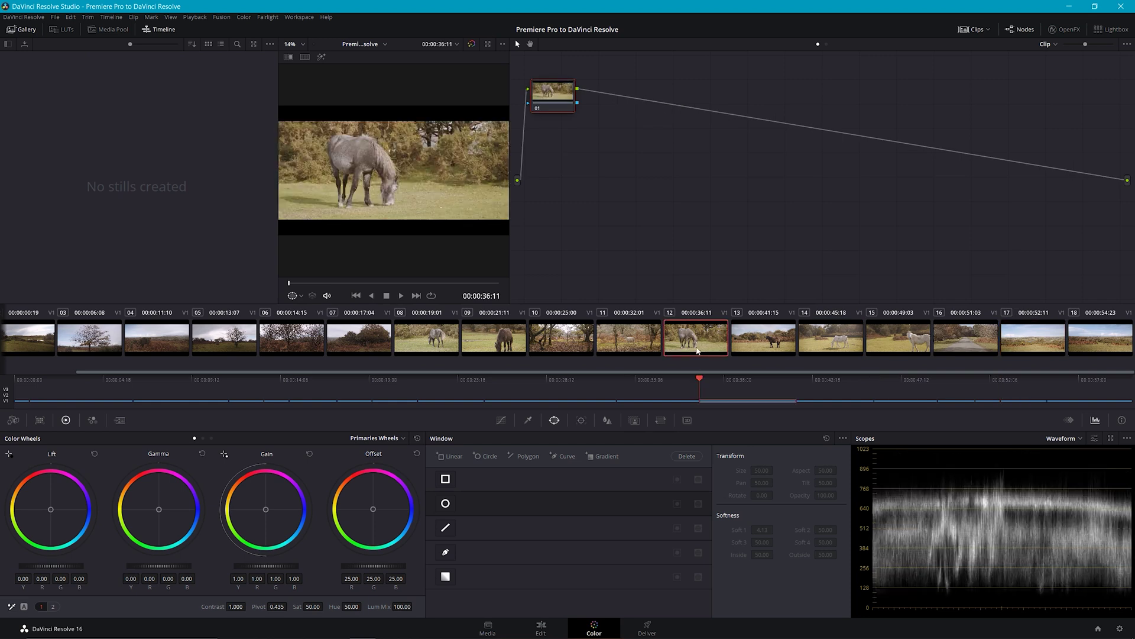
left_click(479, 337)
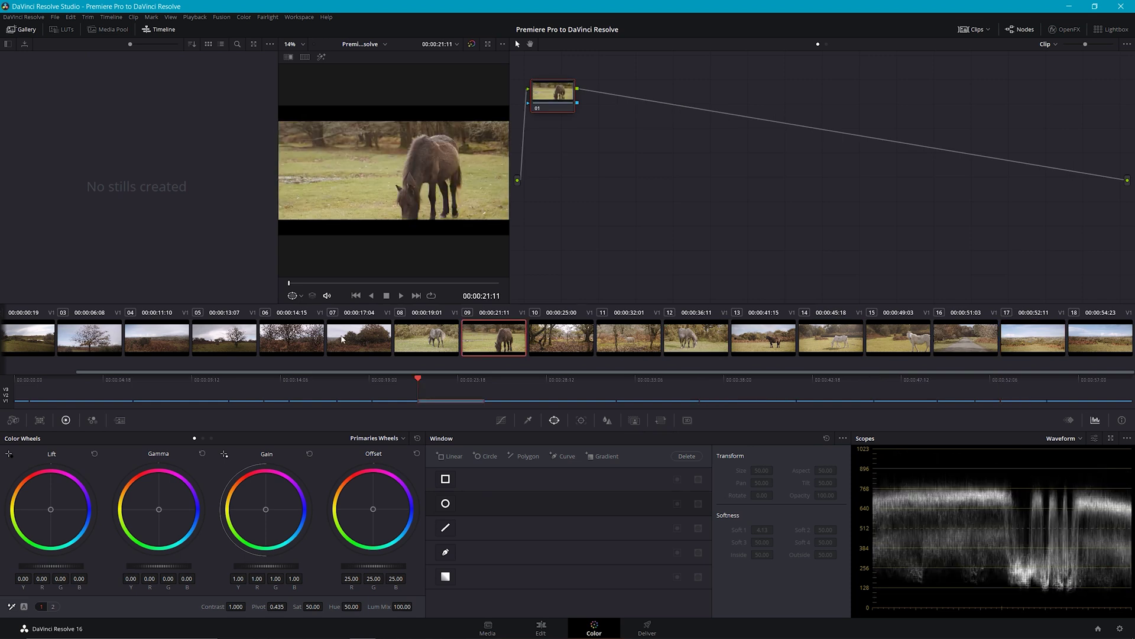
left_click(223, 343)
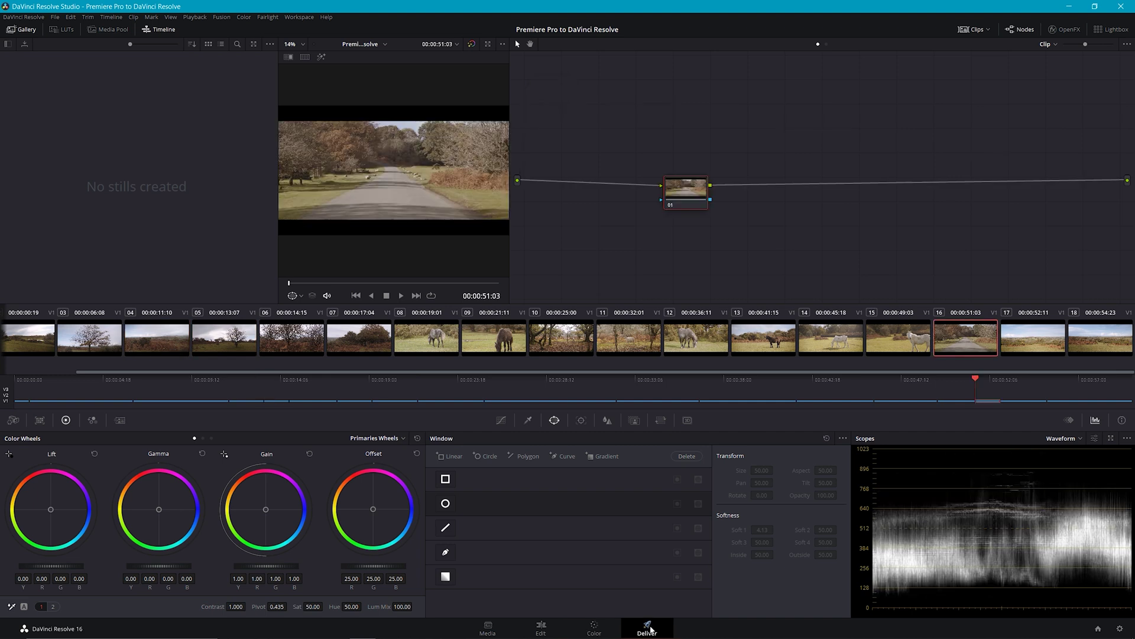
- On the Deliver page, set the render destination to the 1.5_XML folder
left_click(647, 627)
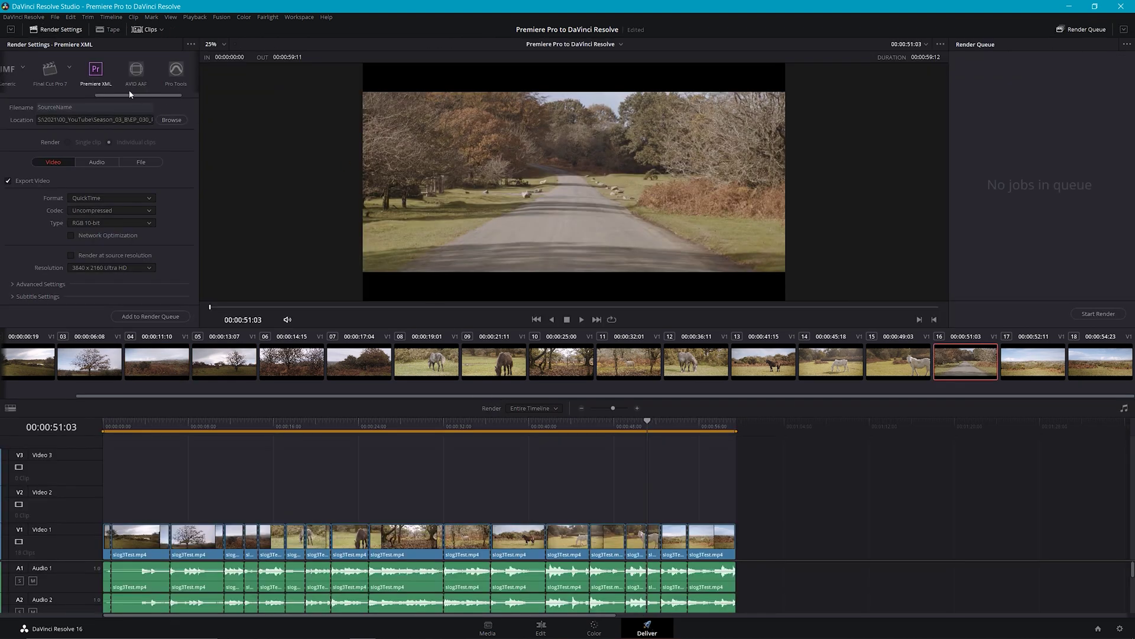
left_click(171, 120)
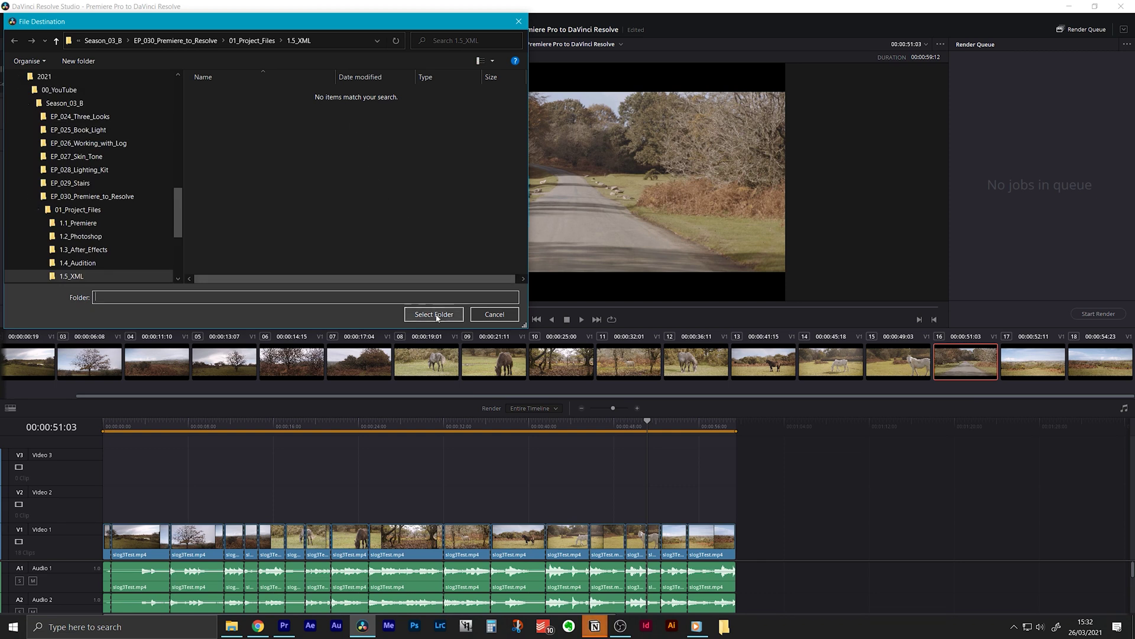
left_click(434, 314)
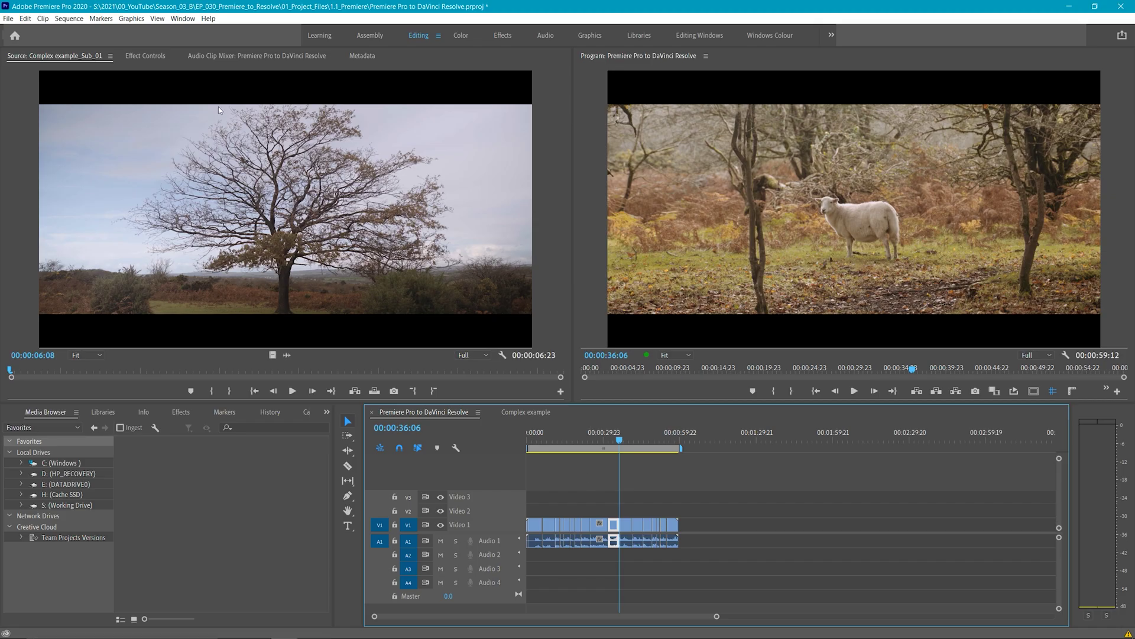
left_click(8, 19)
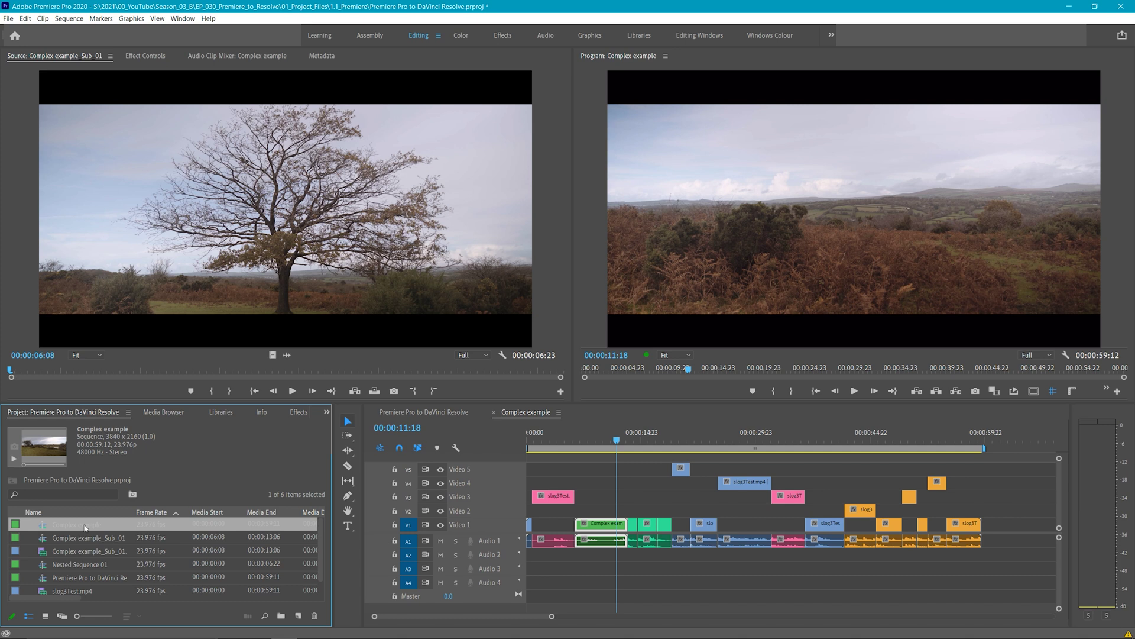
- Duplicate the Complex example sequence and open Complex example Copy 01
right_click(84, 524)
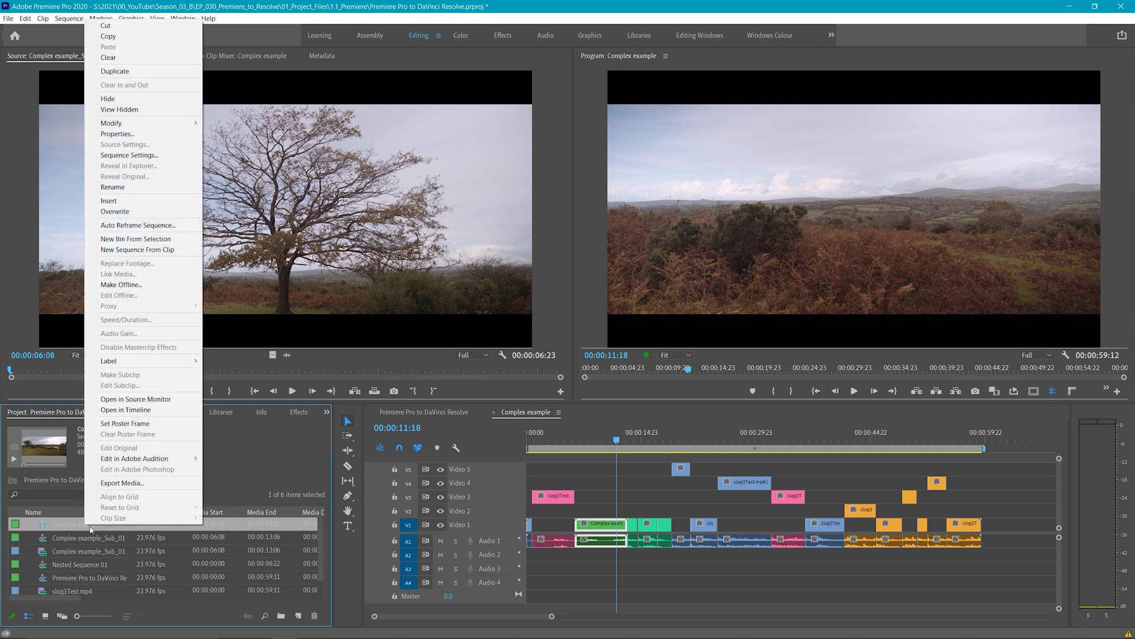
left_click(116, 70)
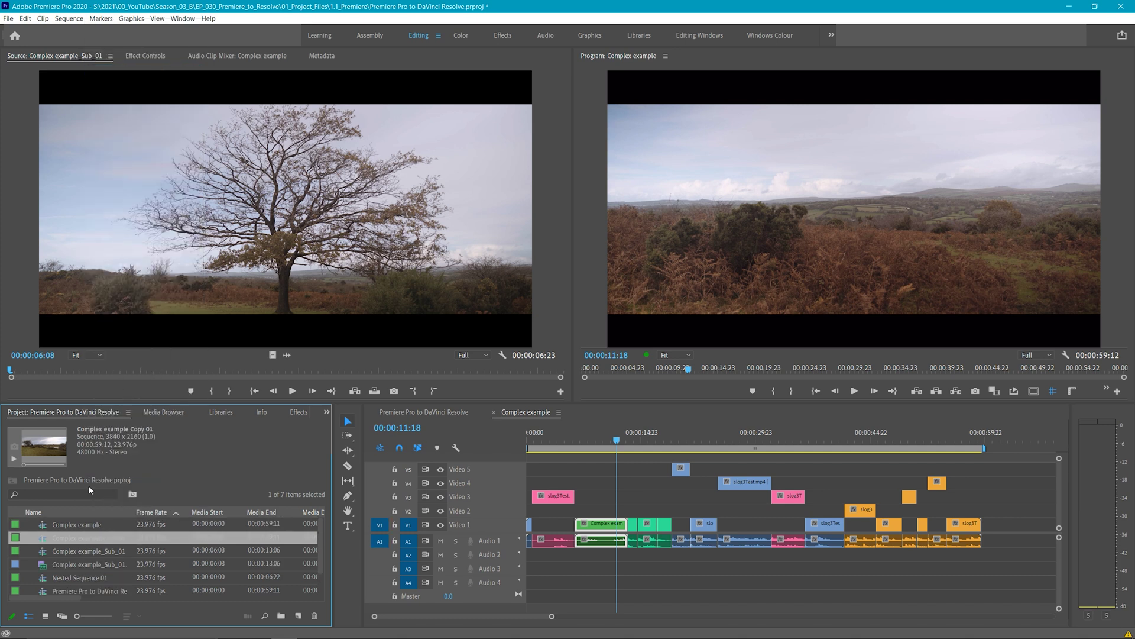
double_click(97, 537)
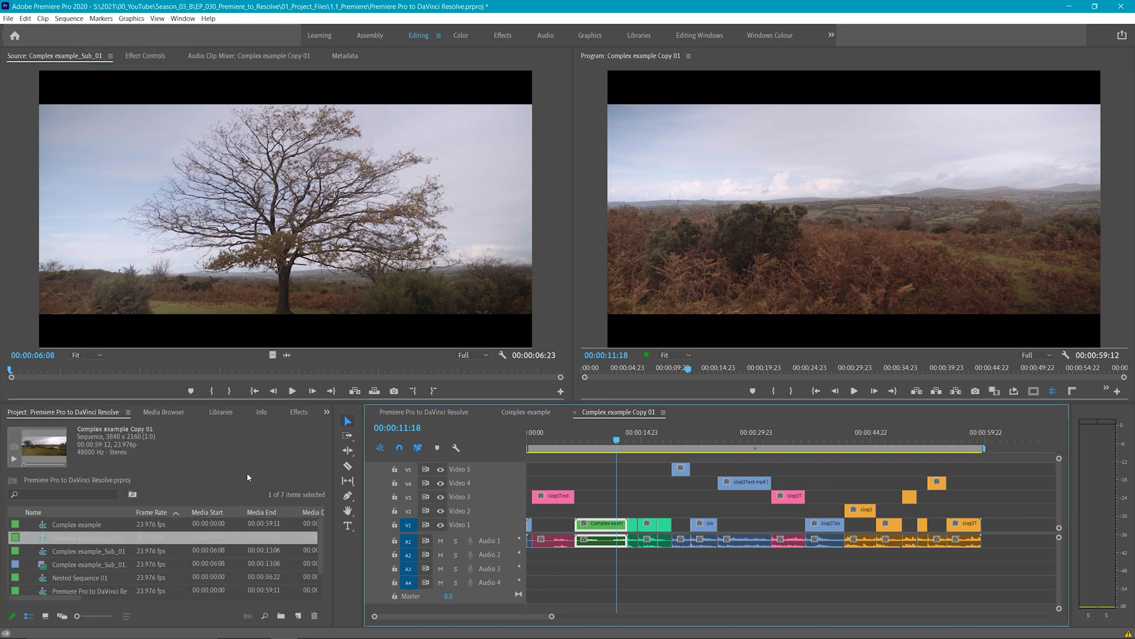
- Move the pink slog3Test, Video 4, stacked and orange slog3 clips down onto Video 1
left_click_drag(553, 510, 558, 540)
left_click_drag(680, 487, 681, 523)
left_click_drag(684, 554, 791, 524)
left_click_drag(871, 504, 939, 546)
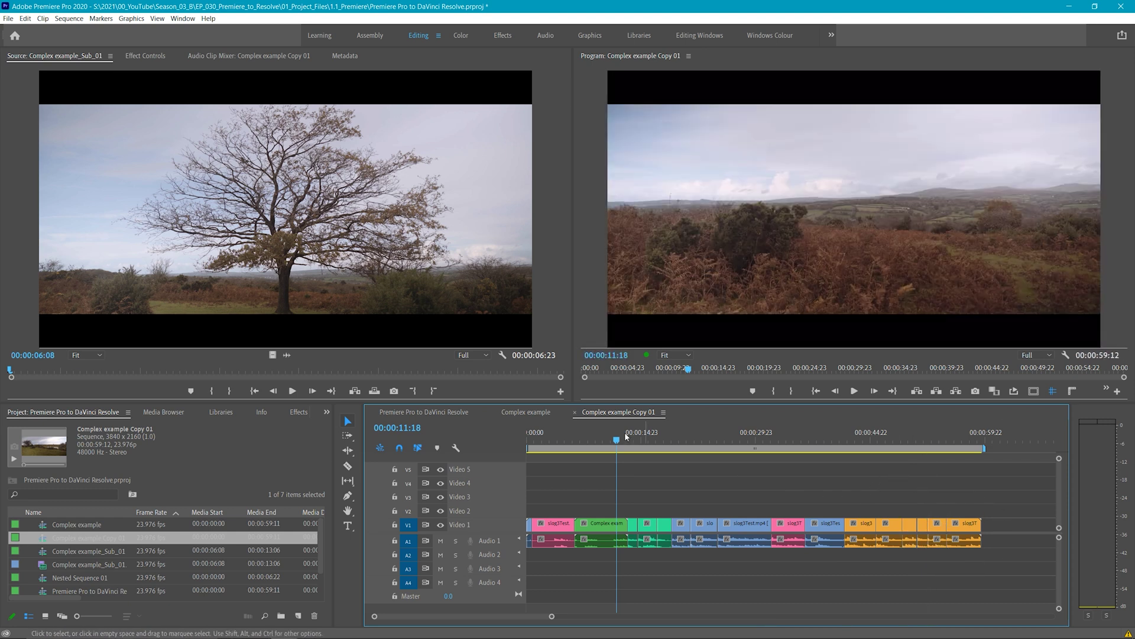
- Start an EDL export with original file names, key track, and sound roll/sound timecode enabled
left_click(9, 18)
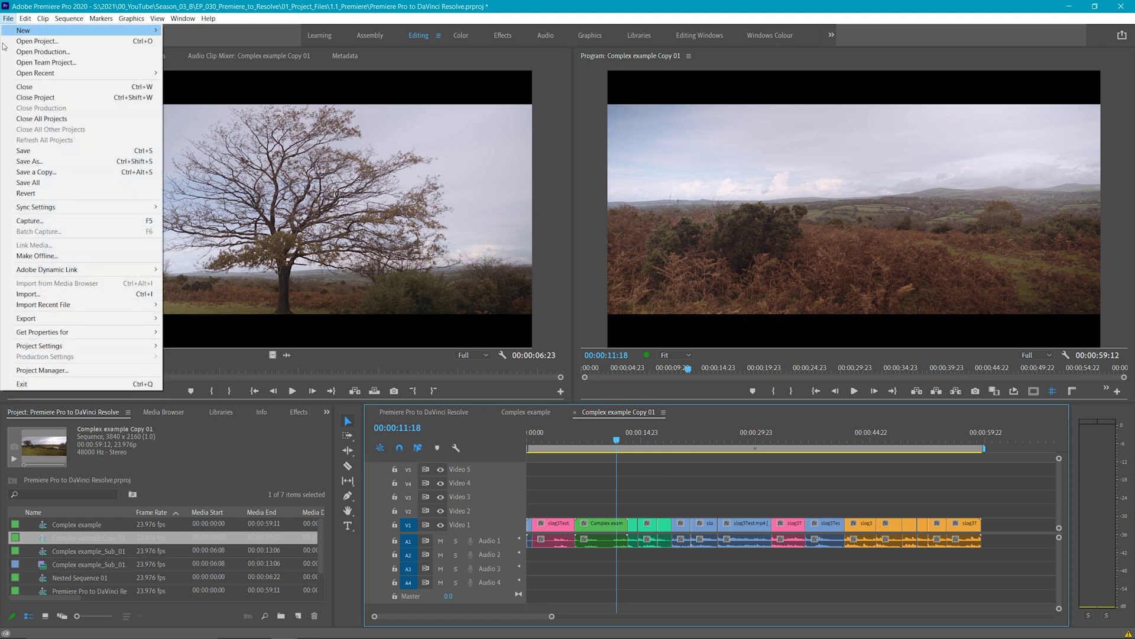
mouse_move(130, 317)
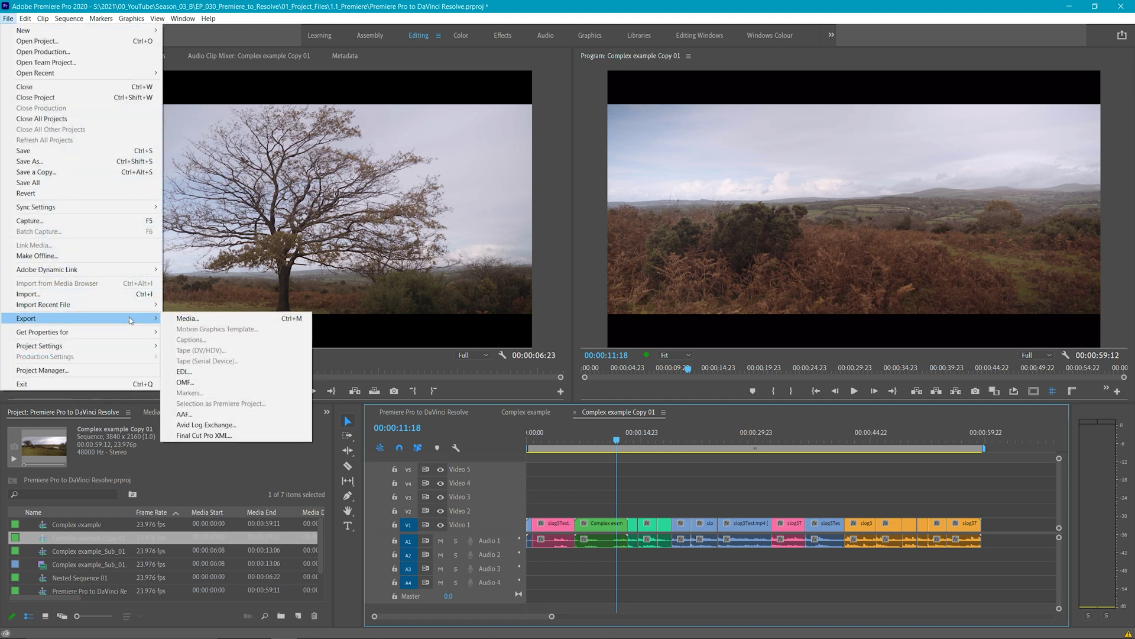
left_click(230, 372)
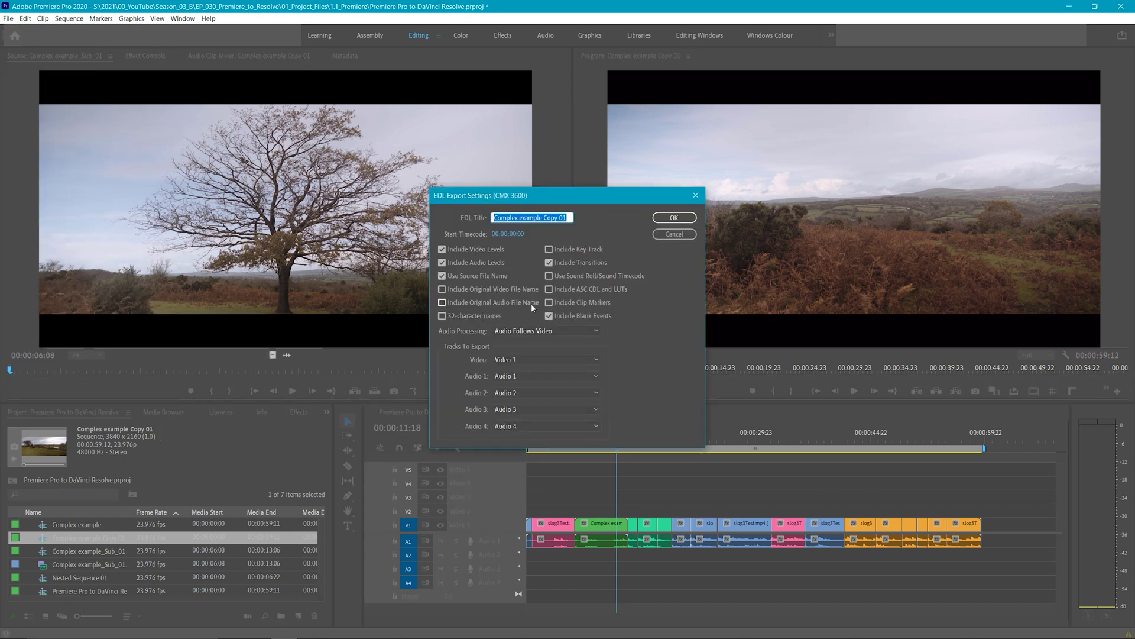
left_click(442, 289)
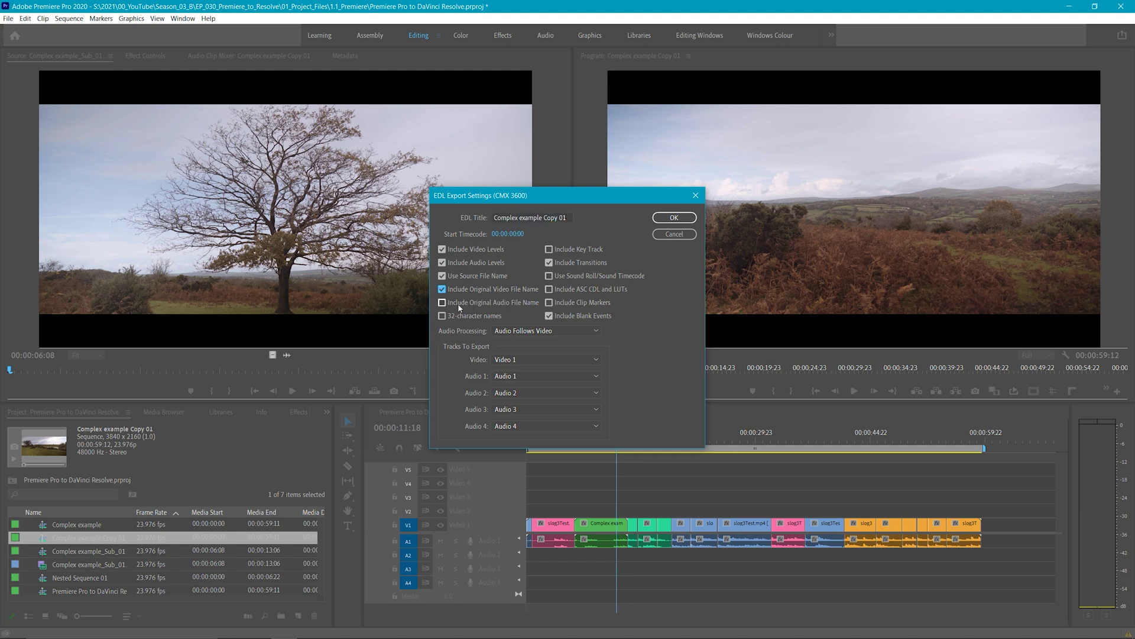
left_click(548, 249)
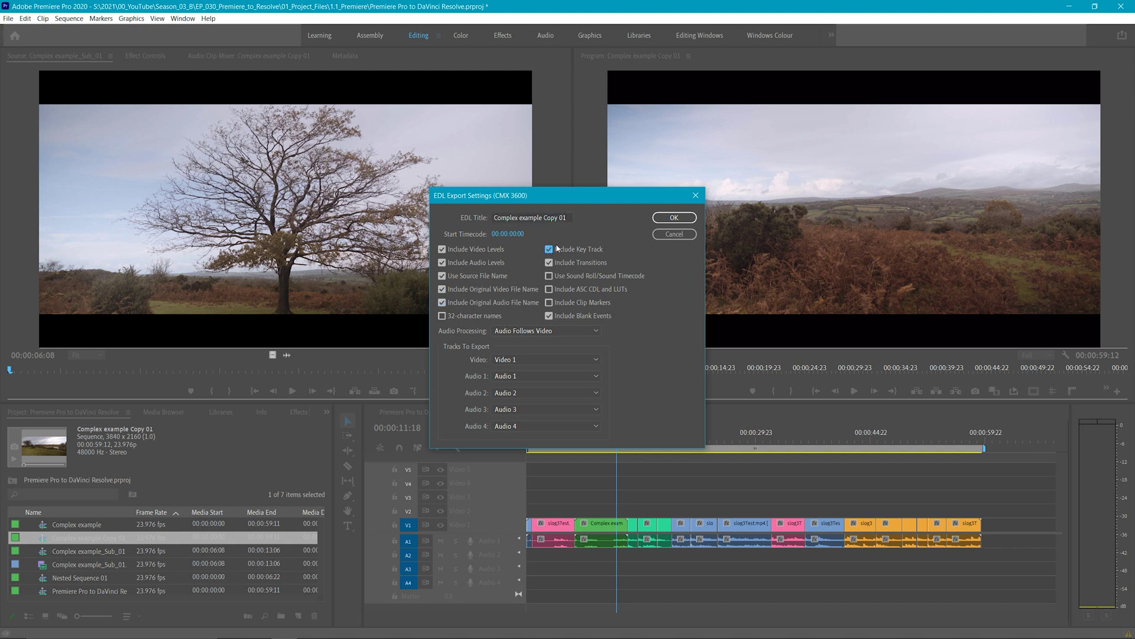
left_click(549, 276)
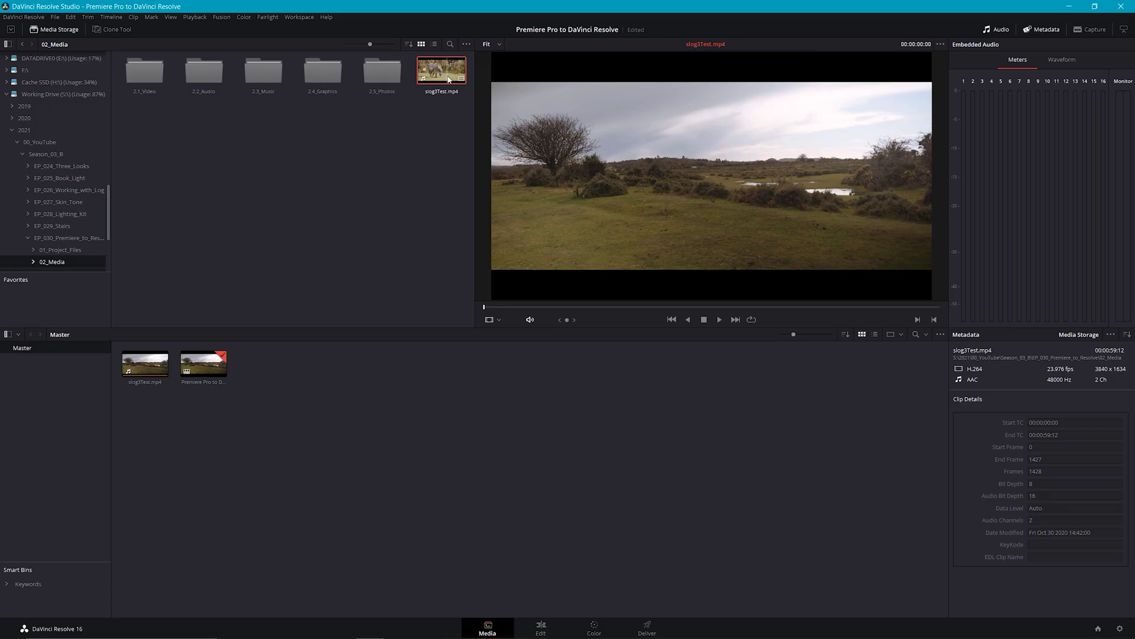
- Run Auto Scene Detect on slog3Test.mp4 and add the detected cuts to the media pool
right_click(448, 78)
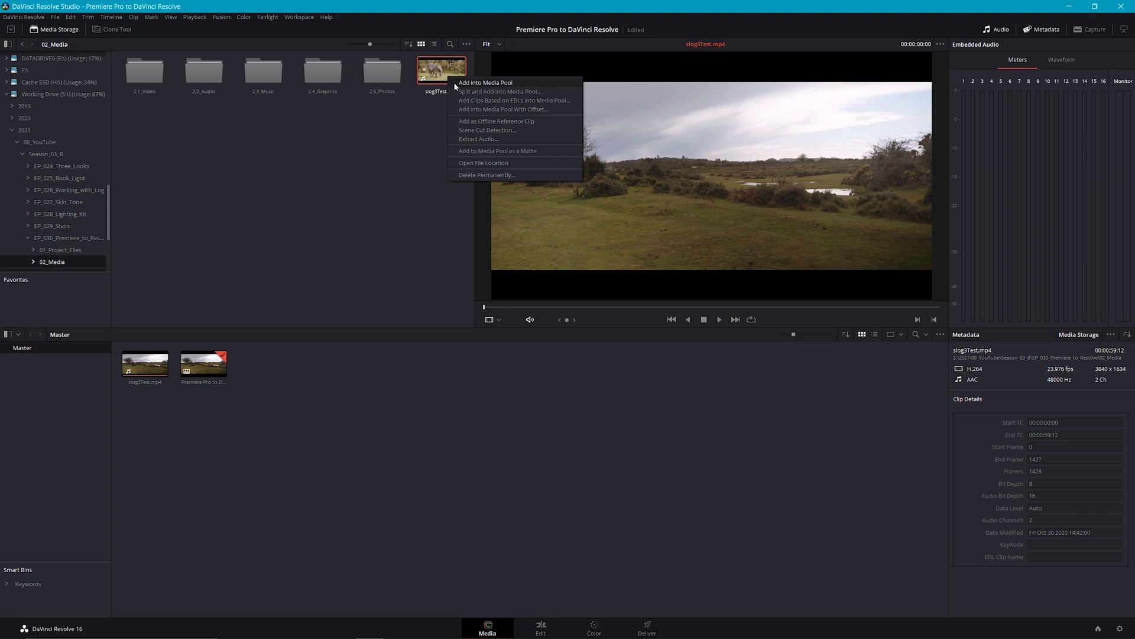
left_click(500, 131)
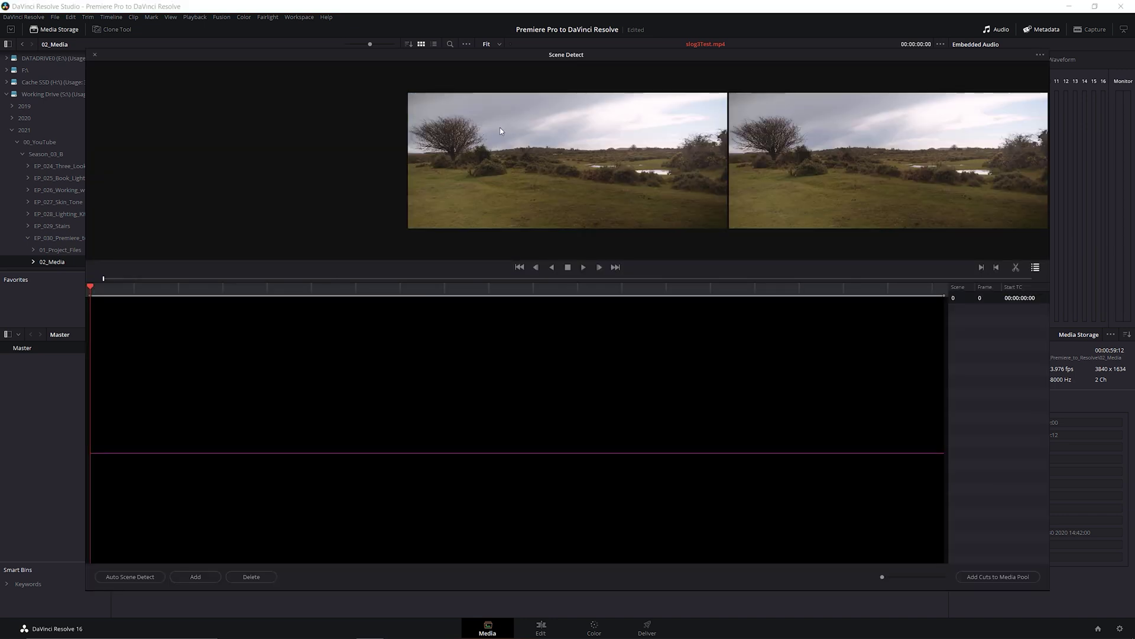
left_click(129, 576)
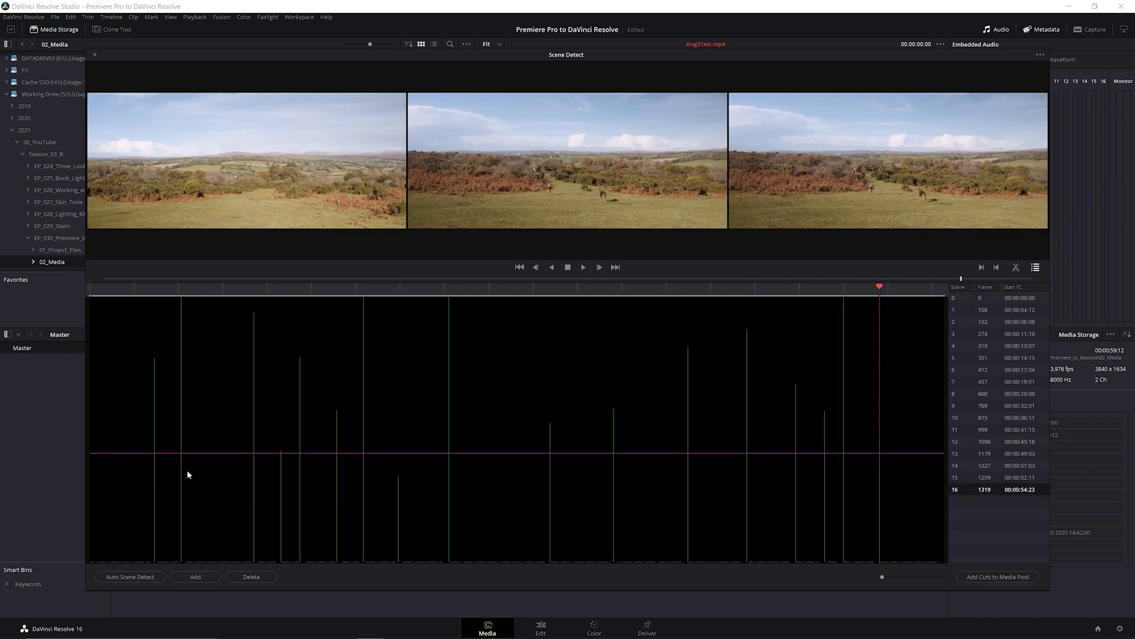
left_click(968, 577)
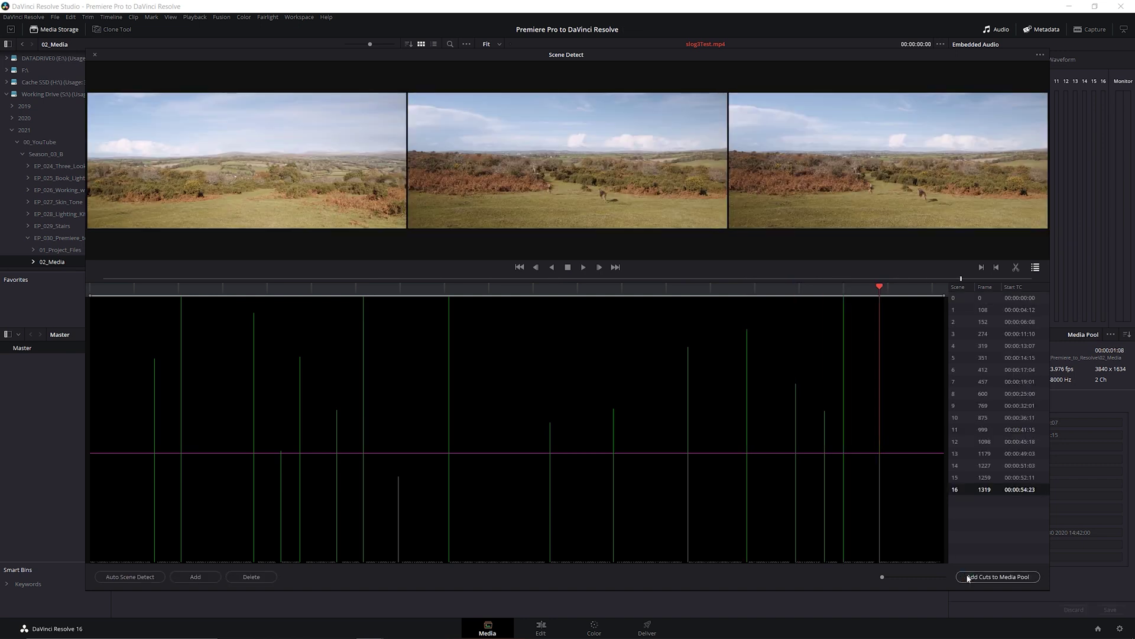